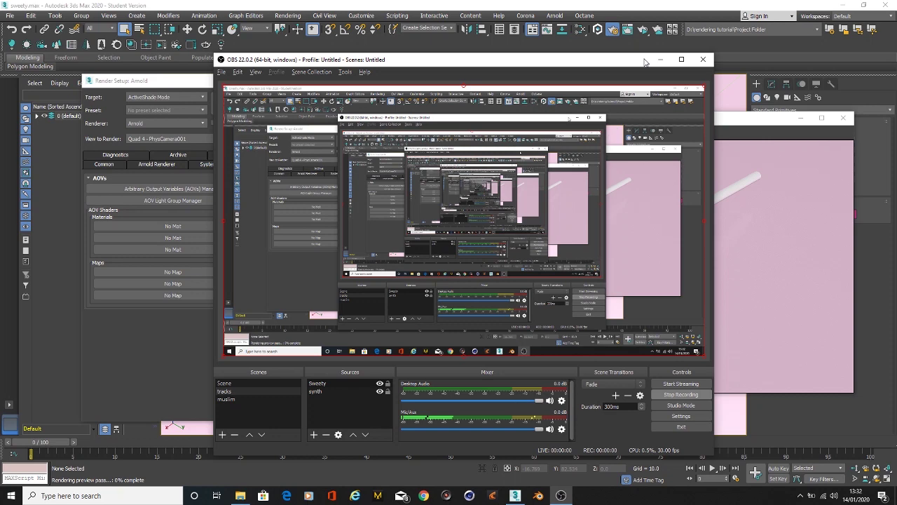
left_click(659, 60)
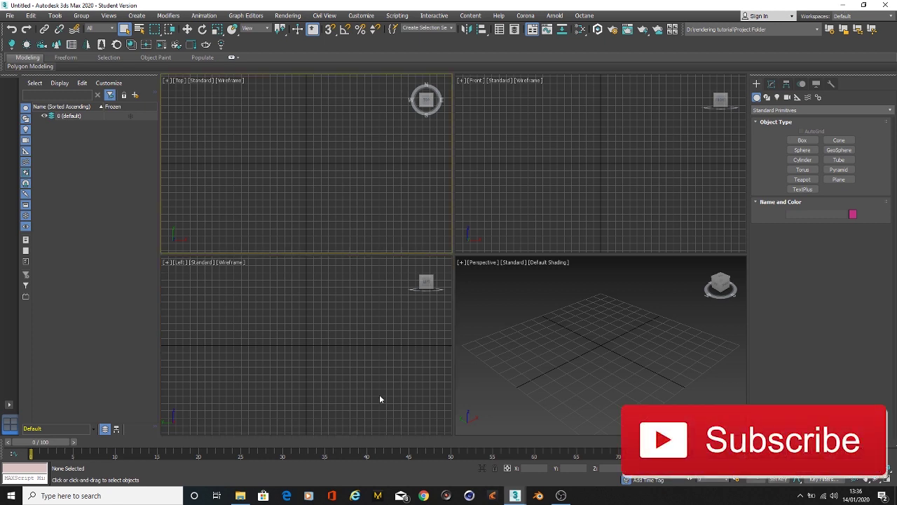
left_click(518, 196)
left_click(355, 186)
left_click(372, 319)
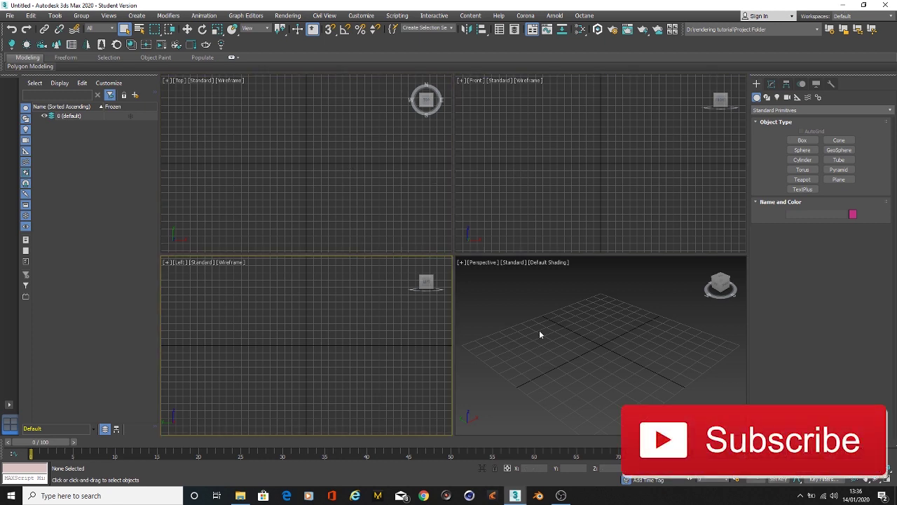
left_click(539, 331)
left_click(555, 192)
left_click(287, 185)
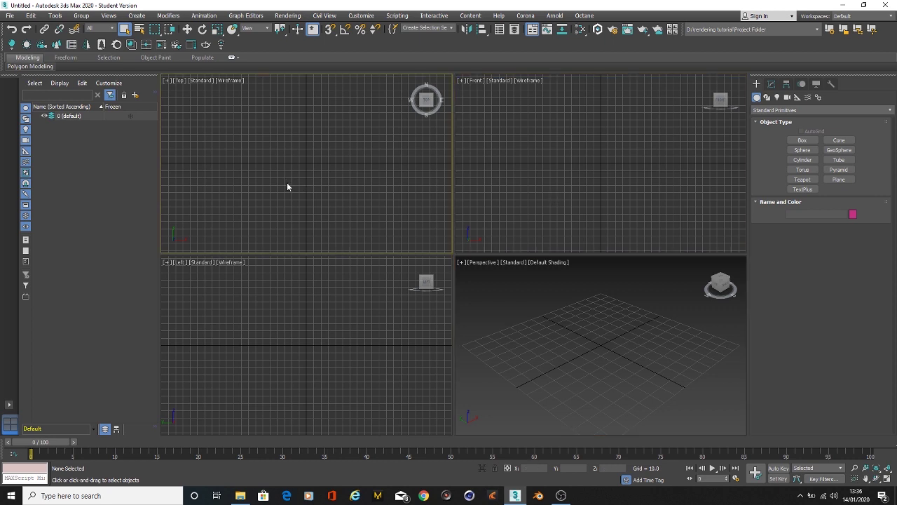
left_click(431, 270)
Configure the render setup for the Perspective view with ActiveShade Mode as target and Arnold as renderer
left_click(522, 321)
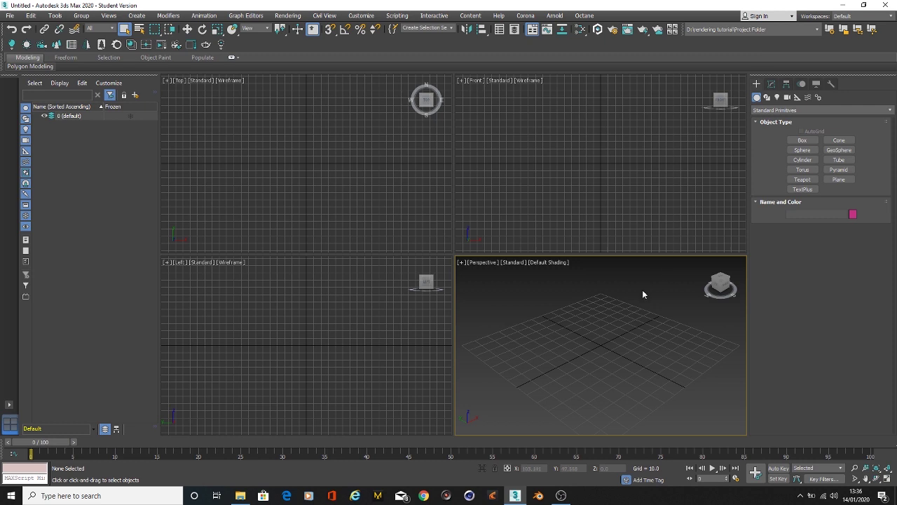
key("F10")
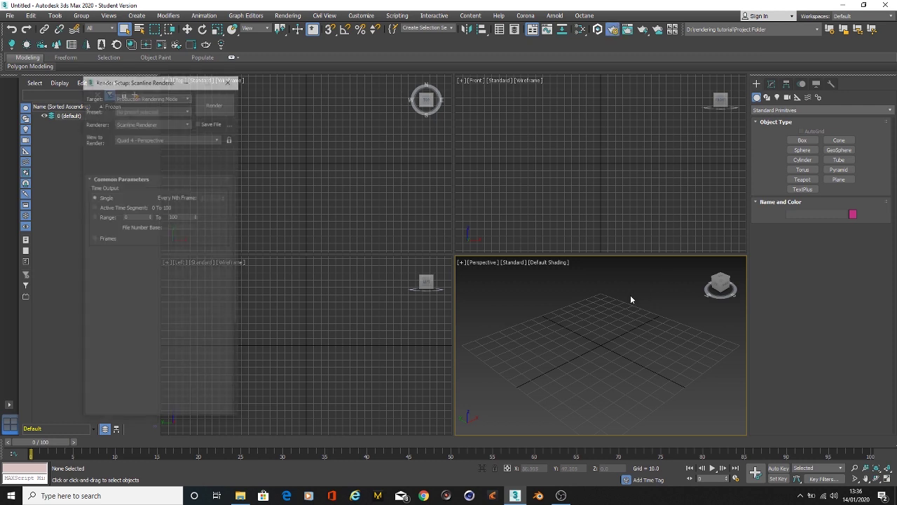
left_click(186, 99)
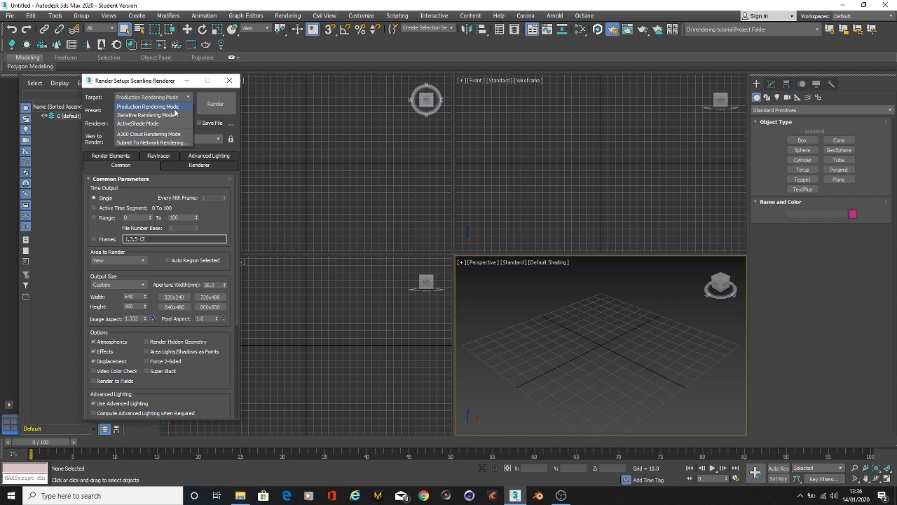
left_click(172, 125)
left_click(168, 124)
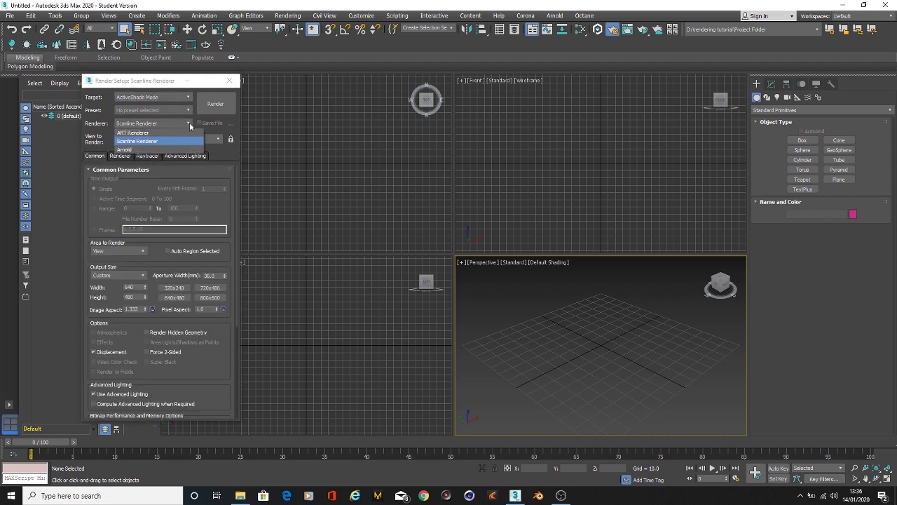
left_click(143, 149)
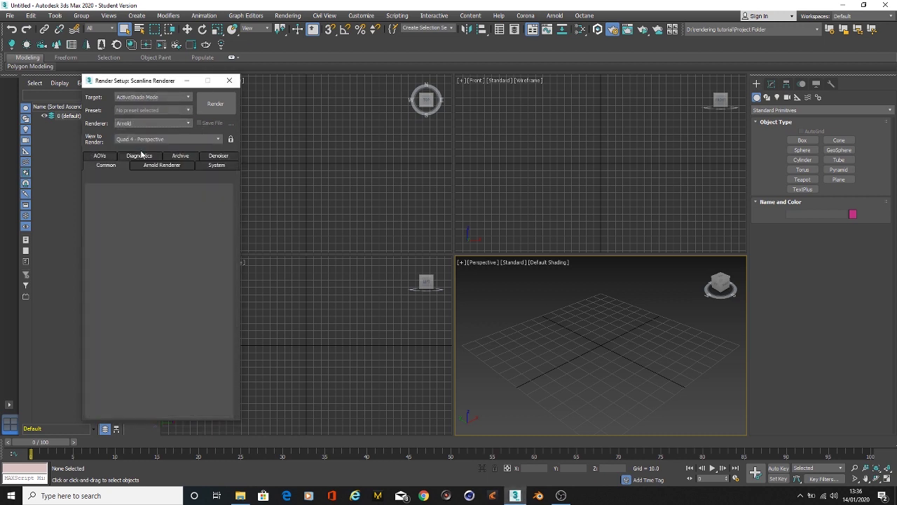
left_click(230, 80)
Draw a very large square plane in the Perspective view, starting at the grid's center and extending far beyond the grid
left_click(577, 128)
left_click(579, 362)
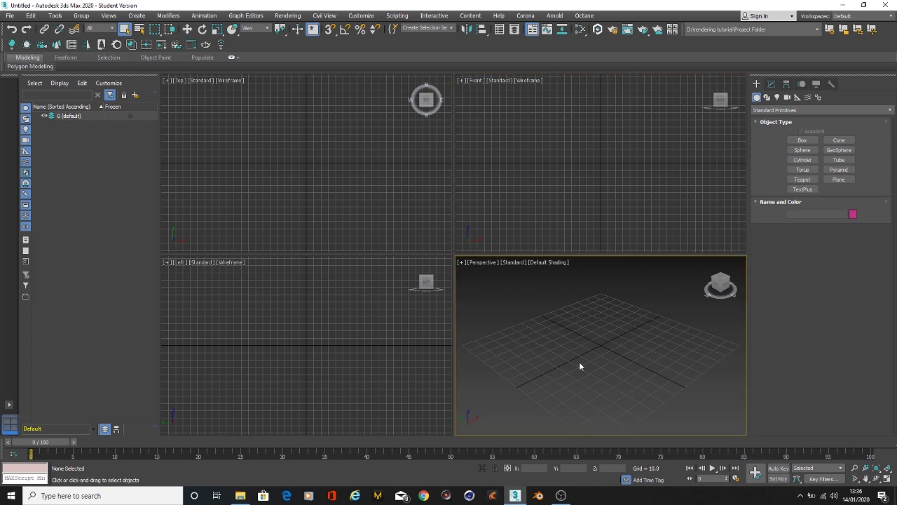
left_click(839, 179)
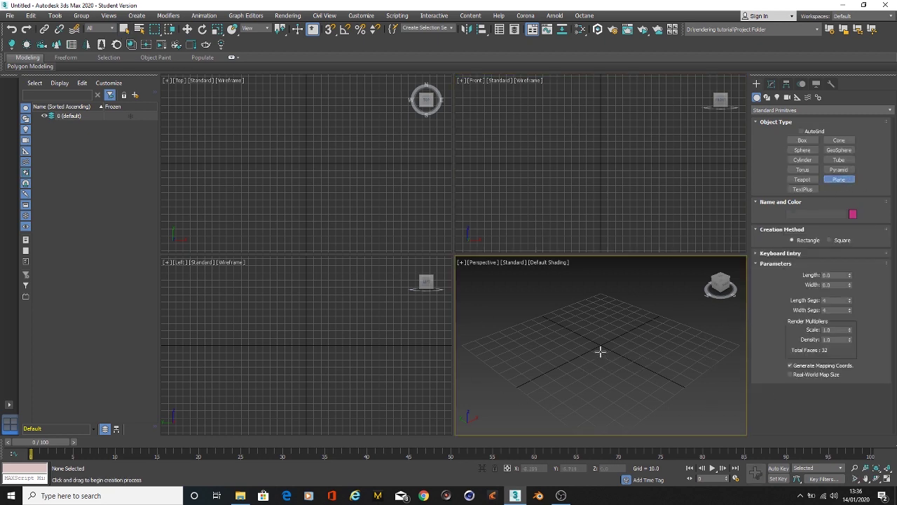
left_click_drag(601, 350, 889, 56, "ctrl")
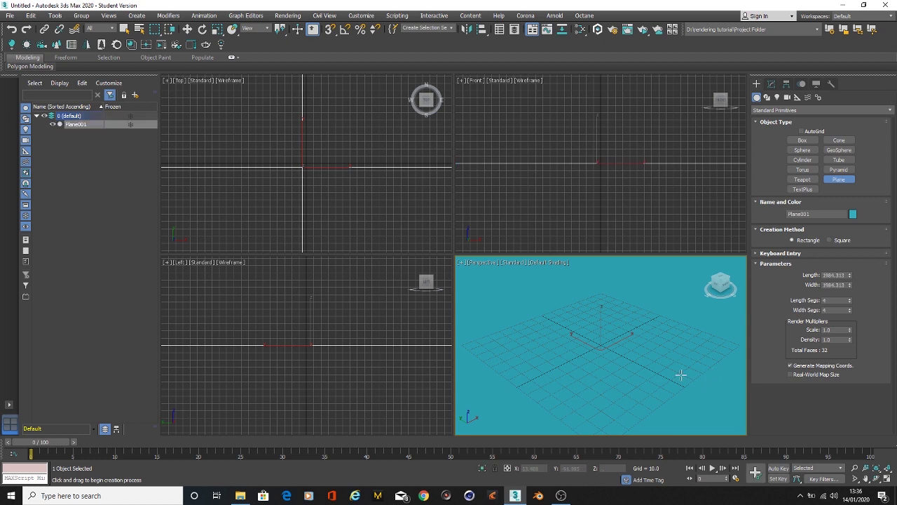
key("h")
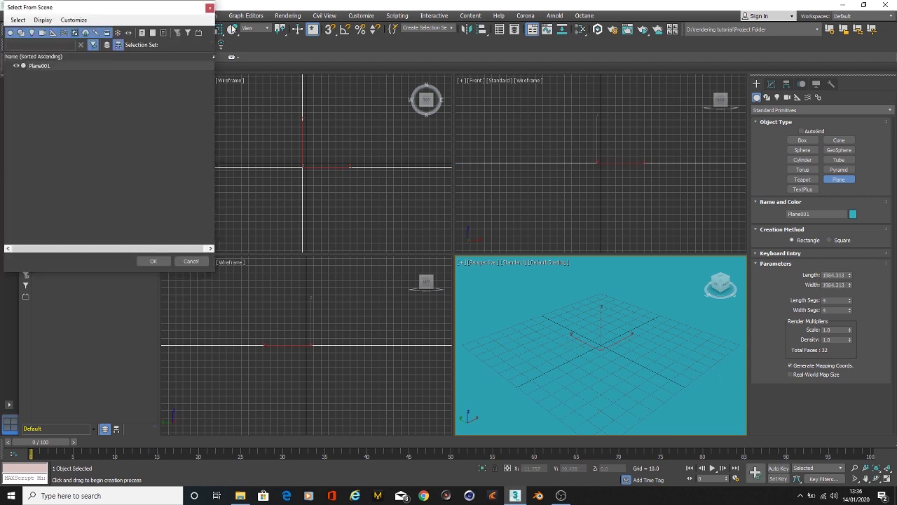
left_click(209, 8)
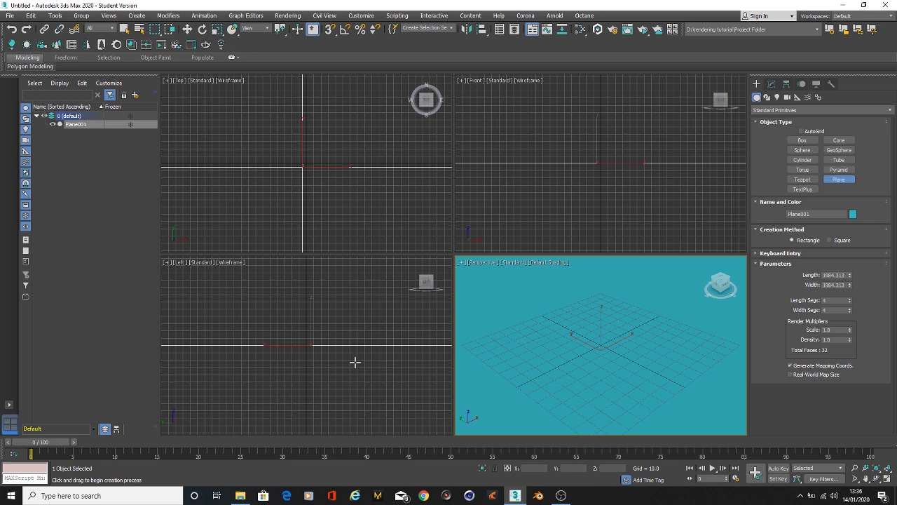
key("w")
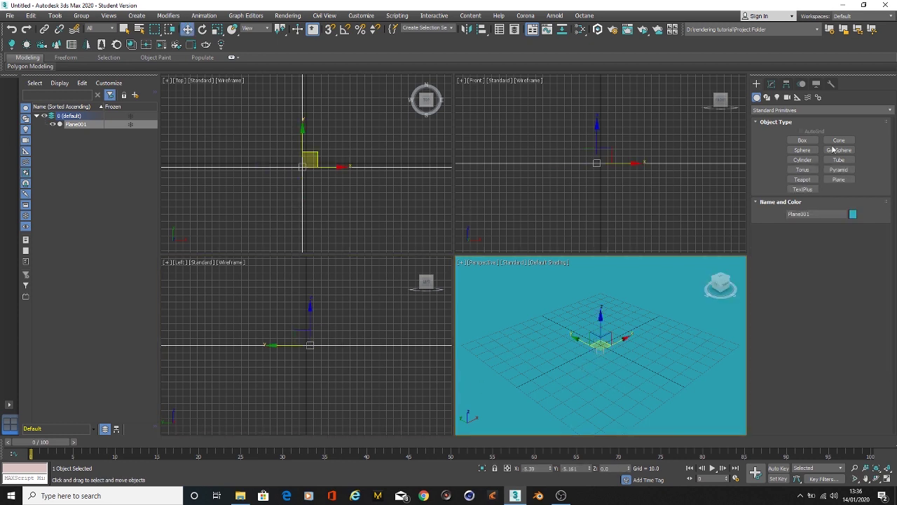
Change the plane's object color to black
left_click(852, 214)
left_click(516, 264)
left_click(500, 301)
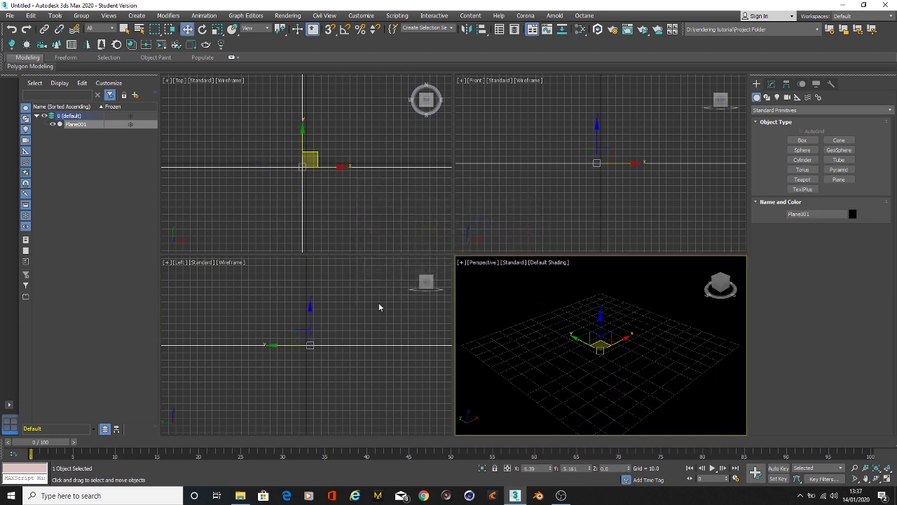
Add an Arnold Standard Surface material node to the Slate Material Editor and display its parameters
key("m")
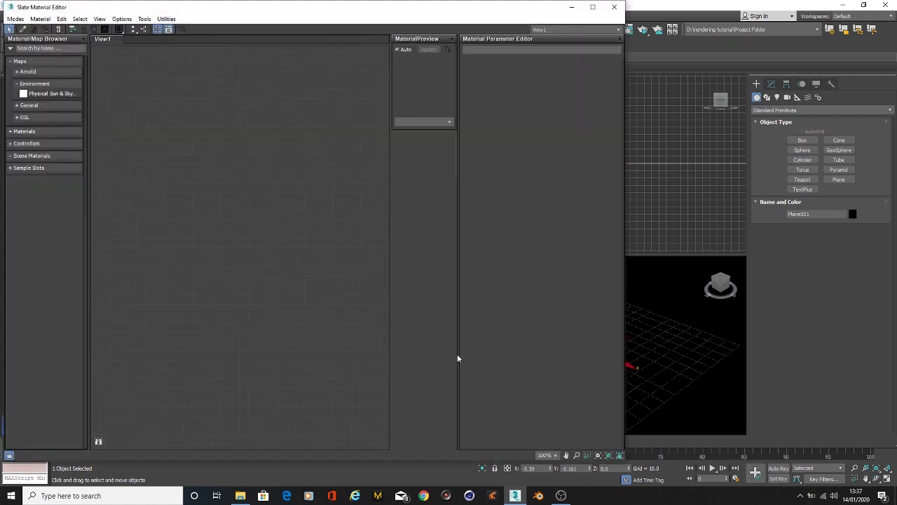
left_click(41, 49)
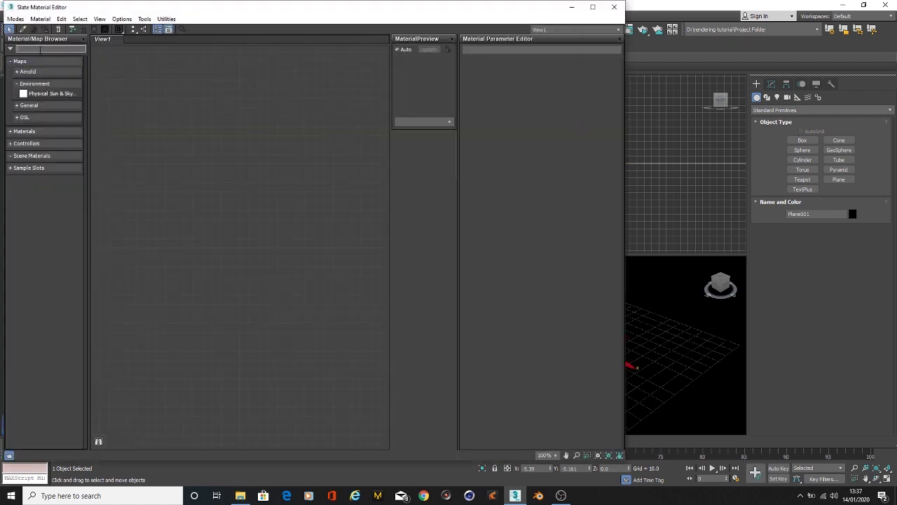
type("sta")
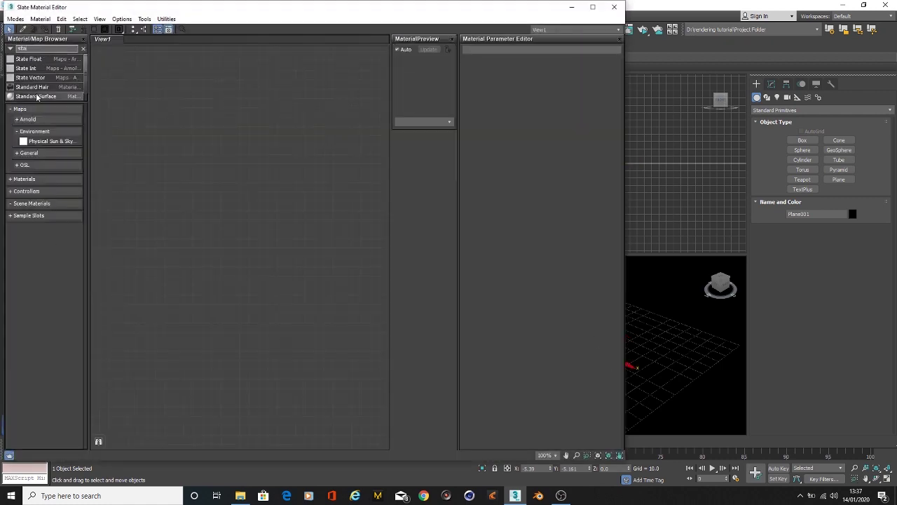
left_click_drag(36, 97, 156, 159)
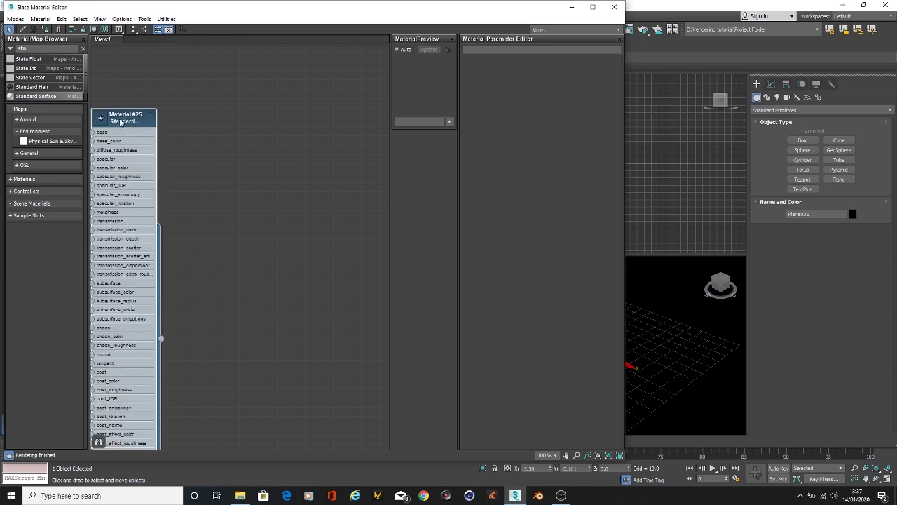
left_click_drag(120, 122, 161, 82)
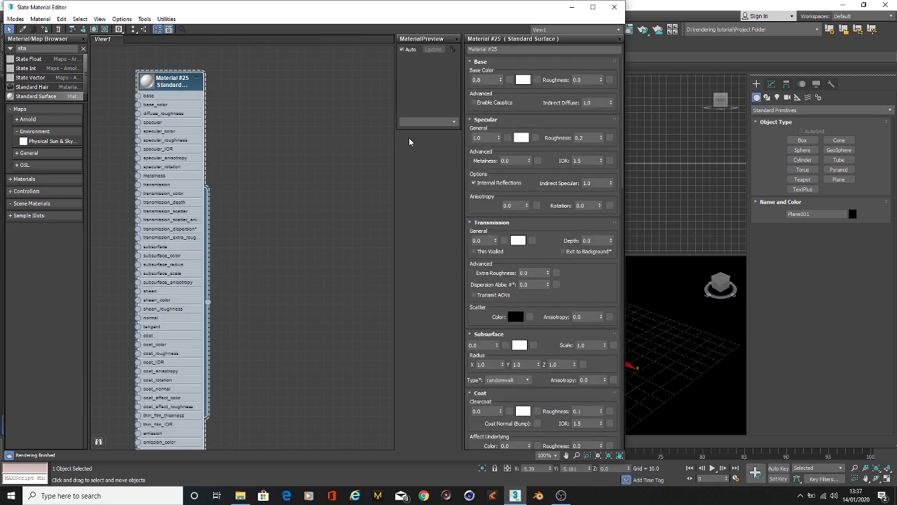
Rename the Standard Surface material as General
left_click(519, 50)
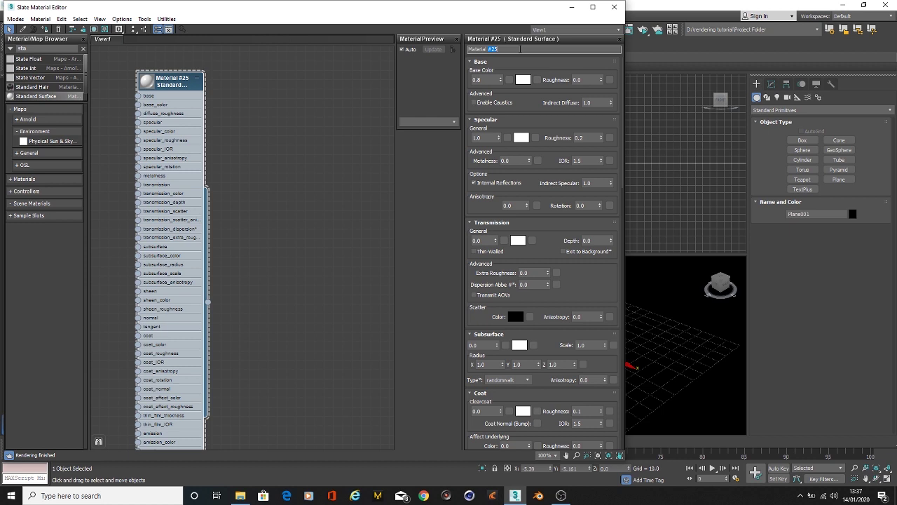
left_click_drag(520, 49, 465, 54)
key("BackSpace")
double_click(469, 52)
Set the General material's specular weight to 0 and its base color to a gray with value about 0.178
left_click(482, 137)
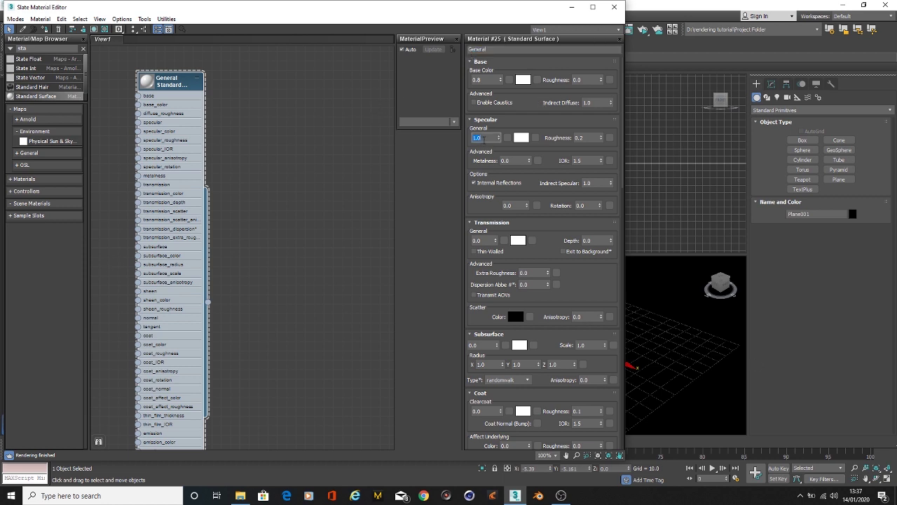
type("0")
key("Return")
left_click(524, 80)
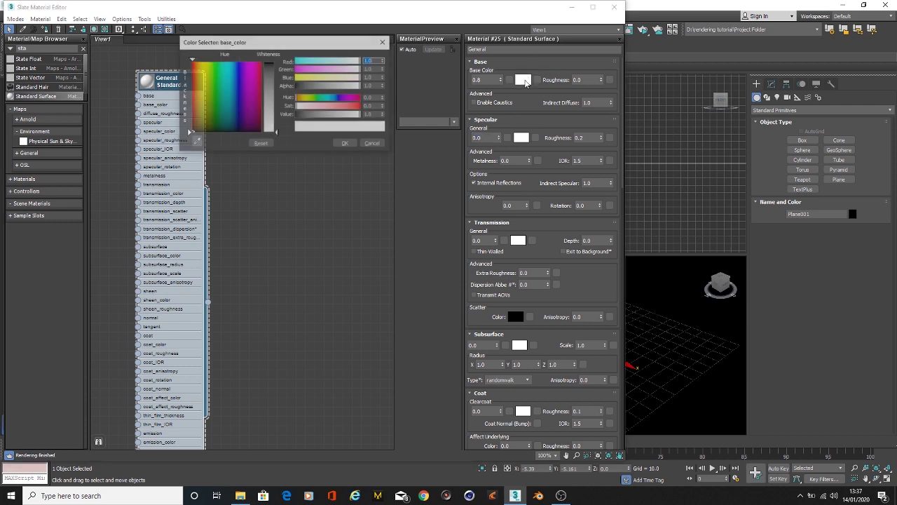
left_click_drag(277, 127, 277, 74)
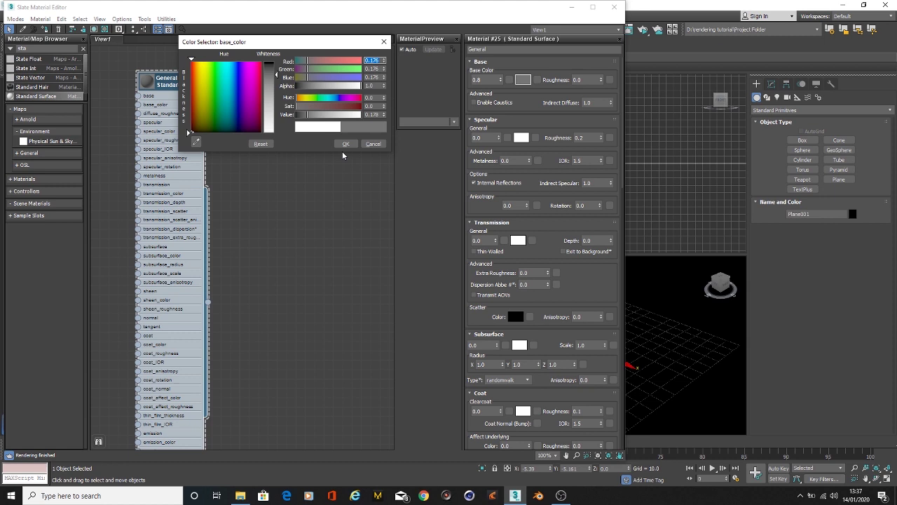
left_click(345, 144)
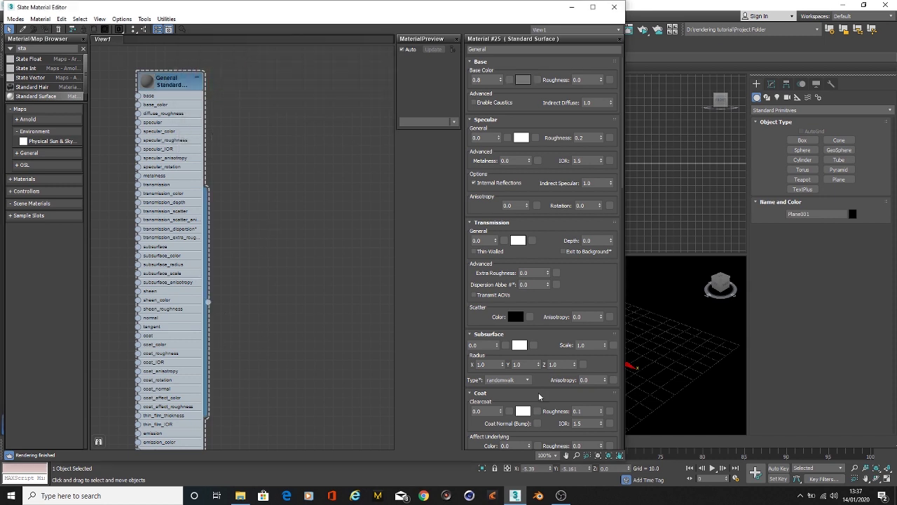
Assign the General material to the selected plane and minimize the material editor
right_click(185, 94)
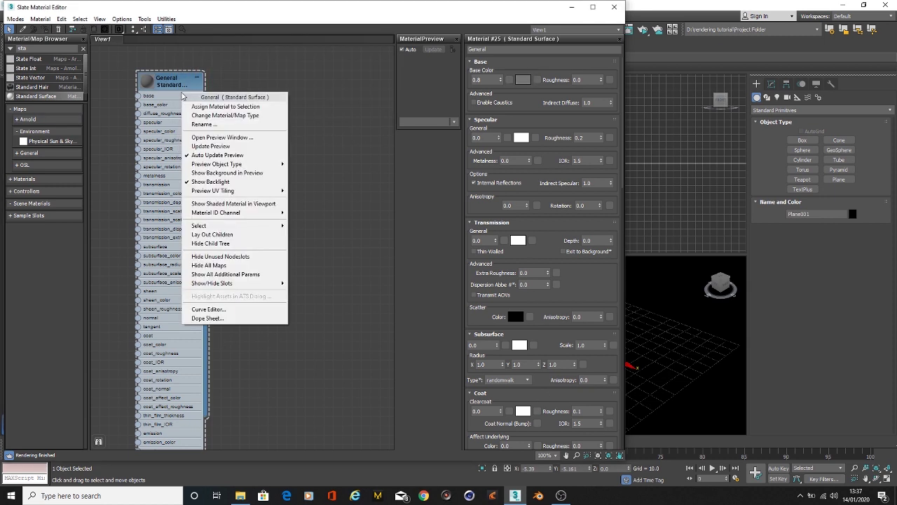
left_click(571, 7)
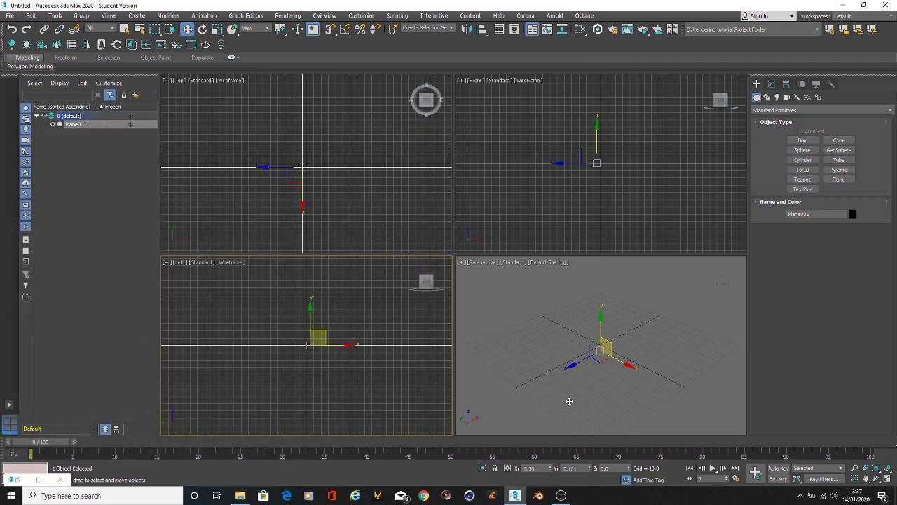
Create a sphere at the grid's center in the maximized Perspective view and show edged faces
middle_click_drag(591, 394, 590, 393)
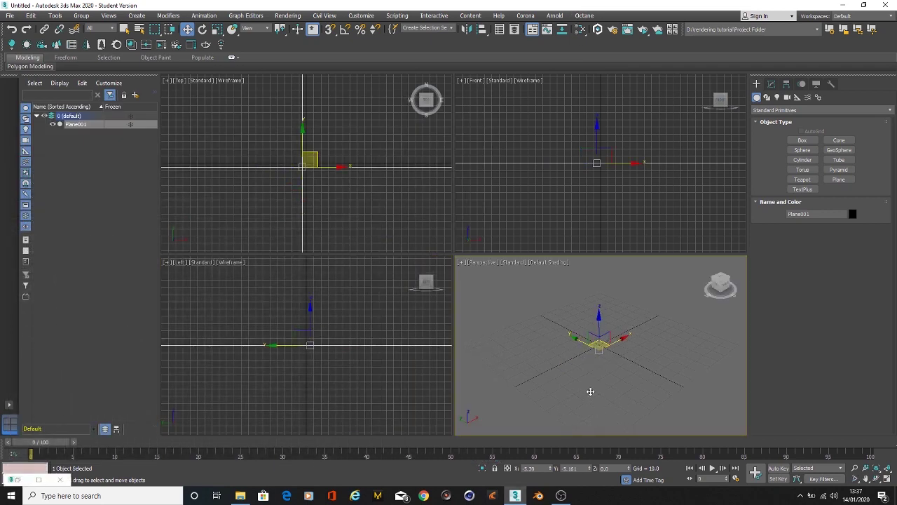
key("alt+w")
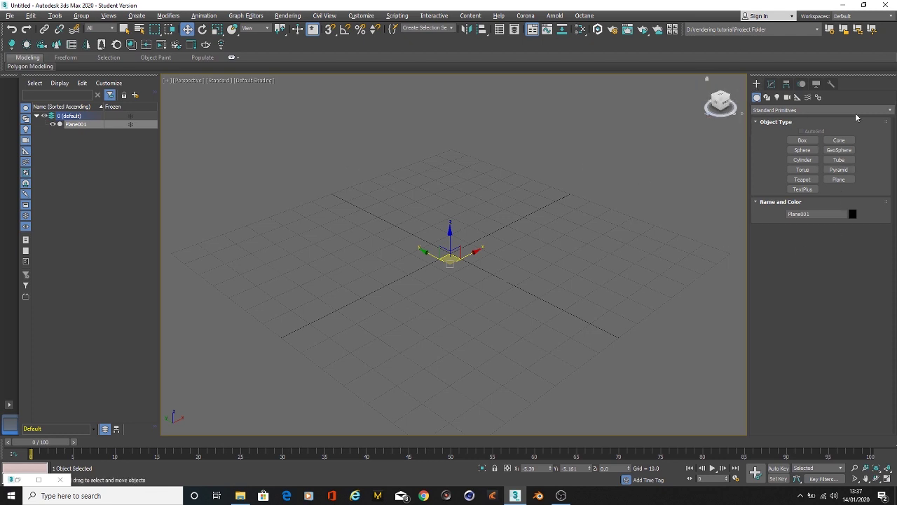
left_click(802, 150)
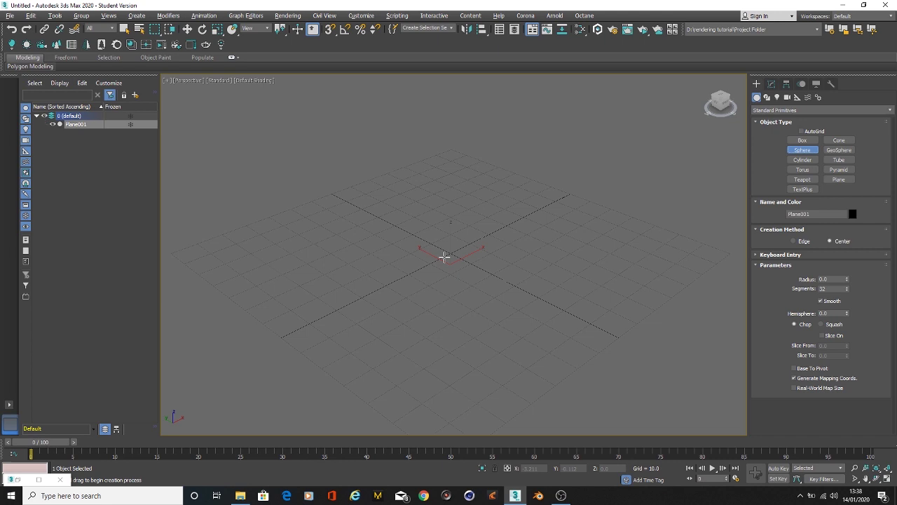
left_click_drag(451, 253, 502, 208)
key("w")
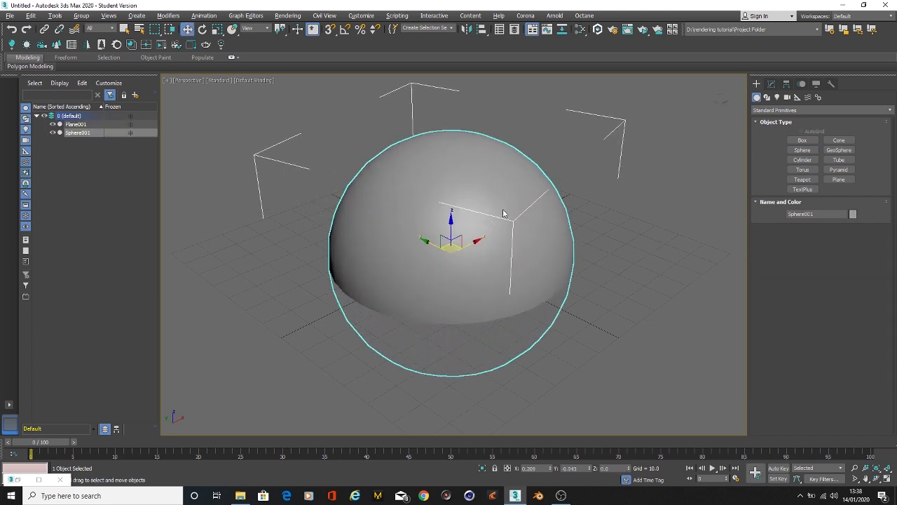
key("F4")
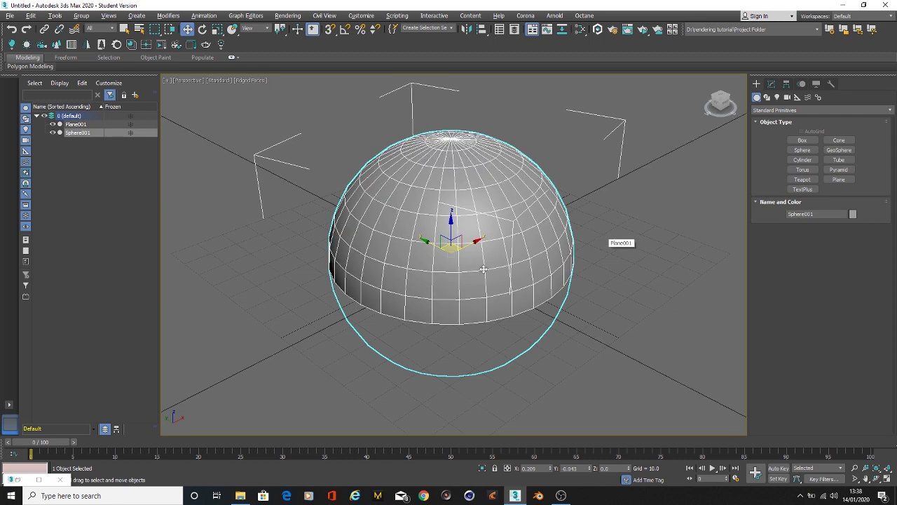
Raise the sphere in the Front view to a Z position of about 48 so it rests on the plane
key("e")
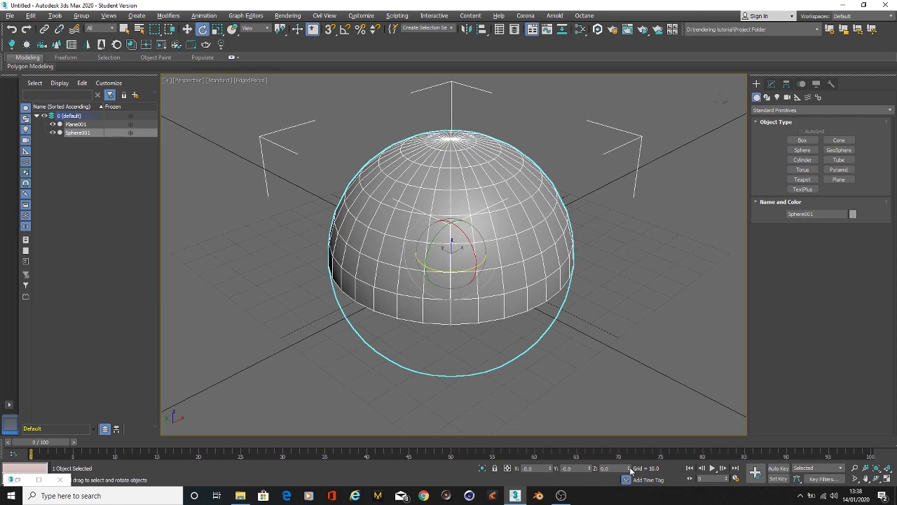
key("f")
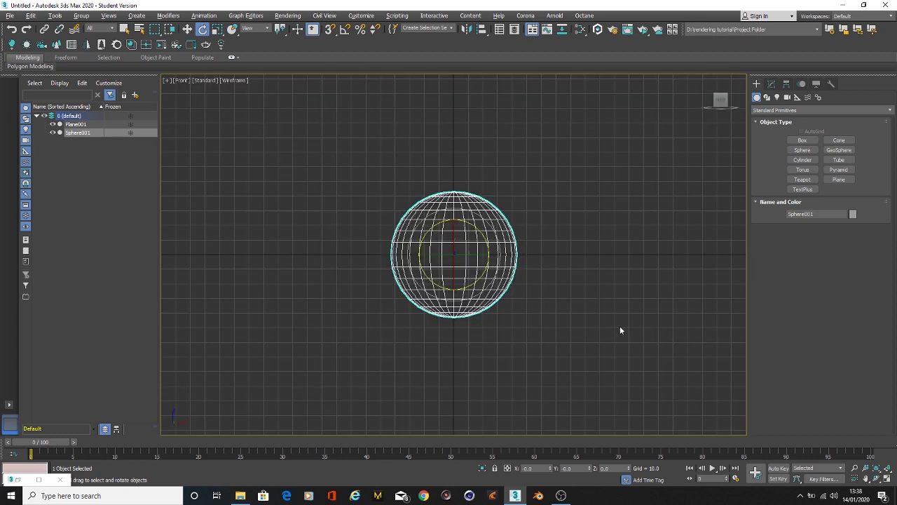
key("w")
left_click_drag(448, 223, 454, 159)
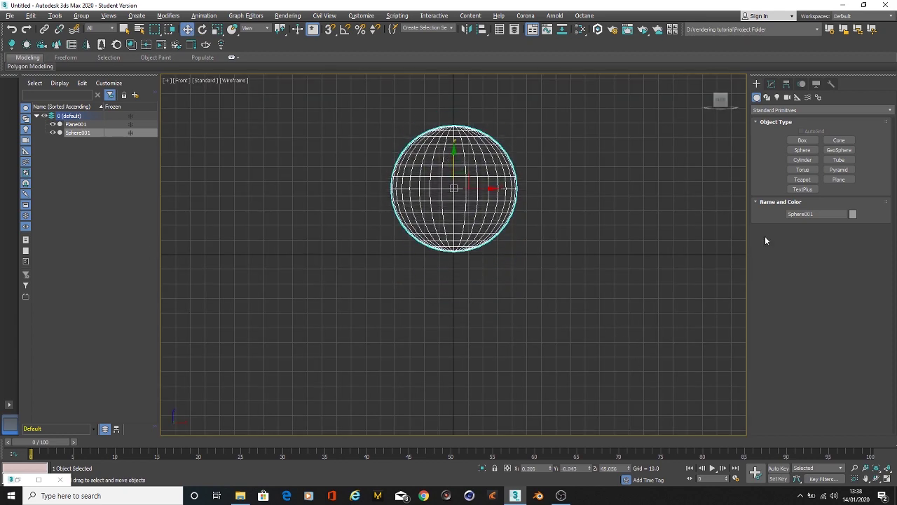
Set the sphere's object color to black in the Perspective view
key("p")
middle_click_drag(430, 275, 431, 316)
middle_click_drag(455, 188, 455, 311)
left_click(852, 214)
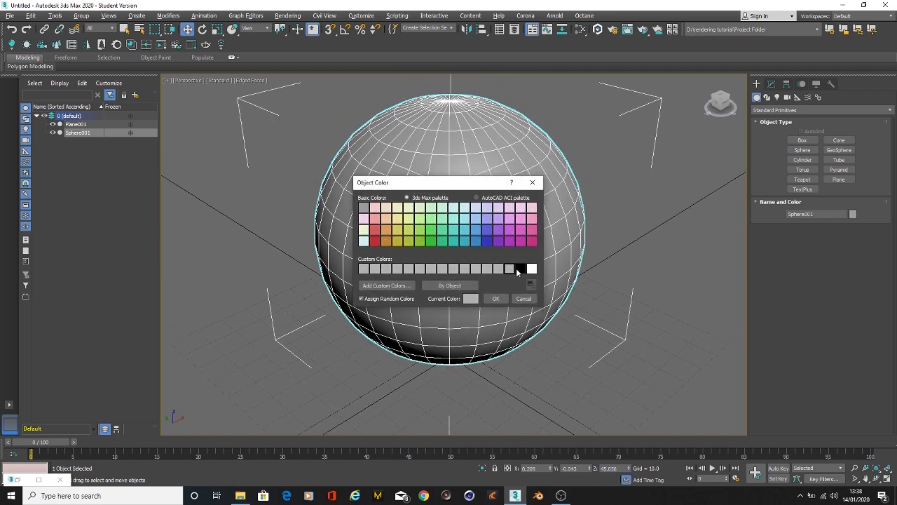
left_click(519, 268)
left_click(495, 298)
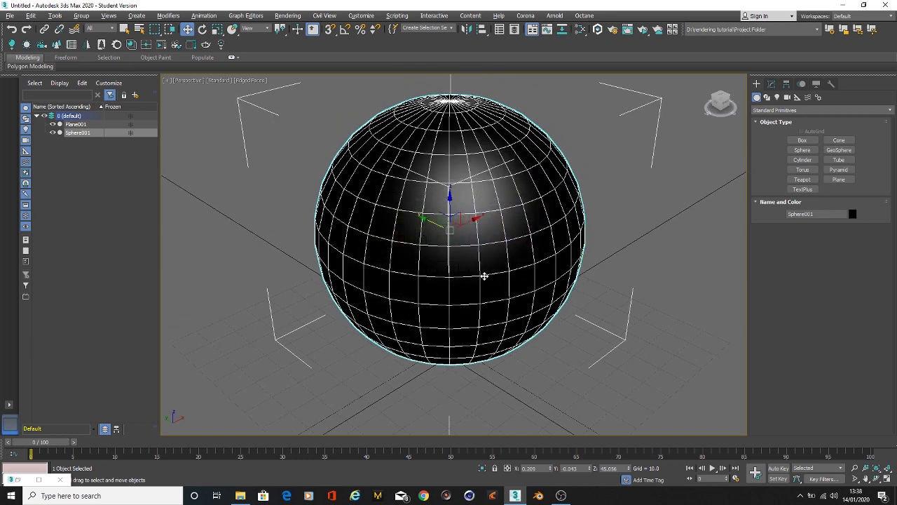
Assign the General Standard Surface material to the sphere and minimize the material editor
key("m")
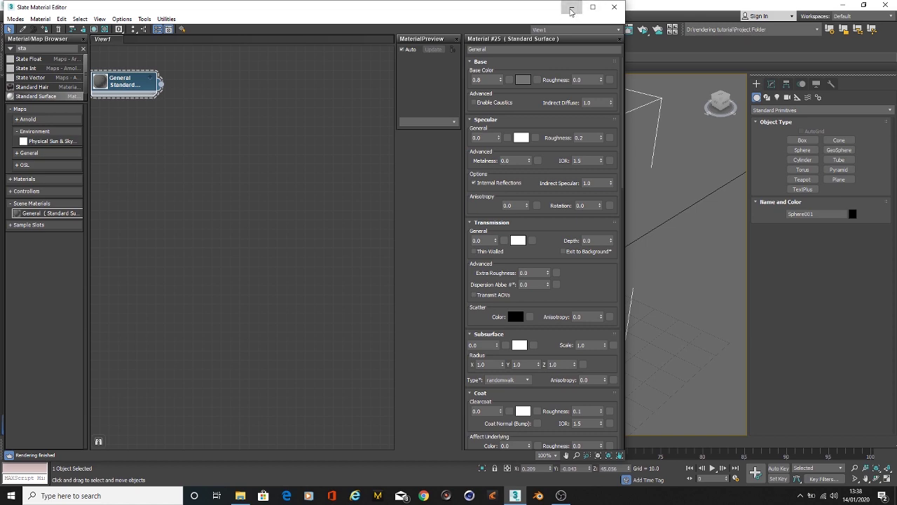
left_click(571, 7)
left_click(546, 268)
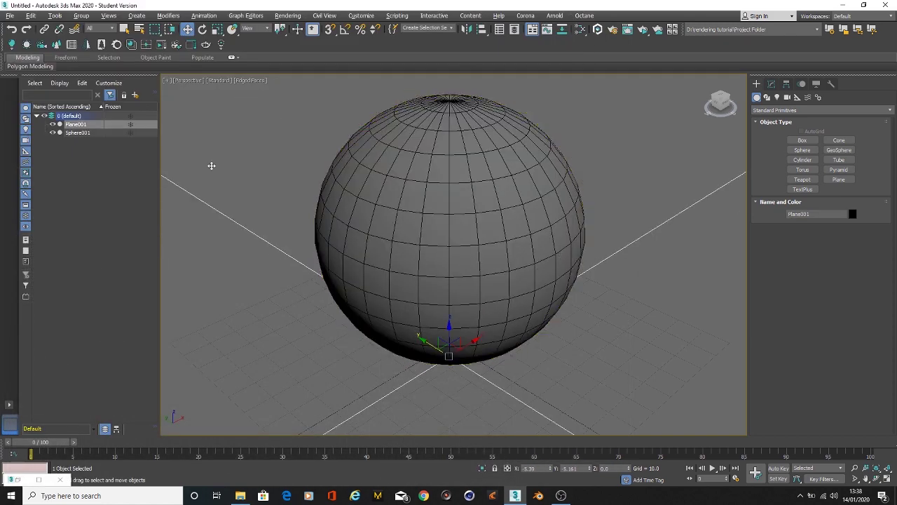
Convert the sphere to an Editable Poly
left_click(454, 254)
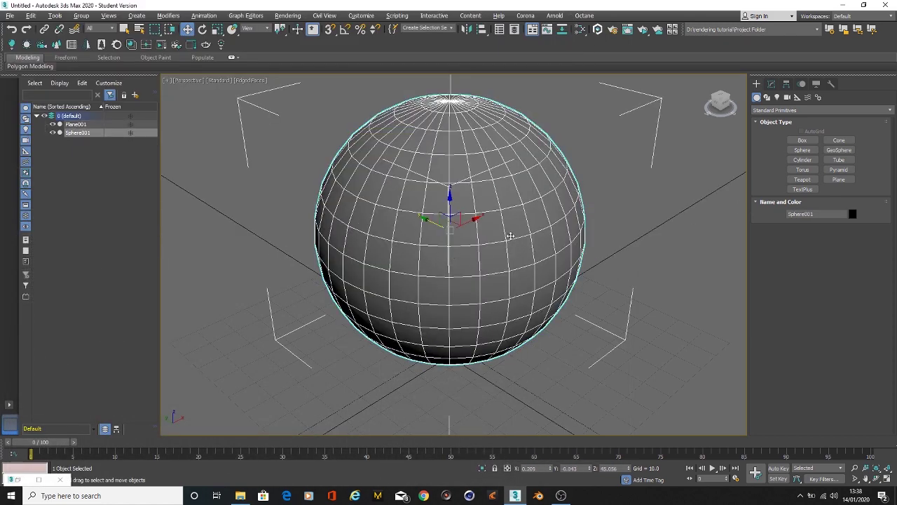
right_click(507, 230)
mouse_move(561, 324)
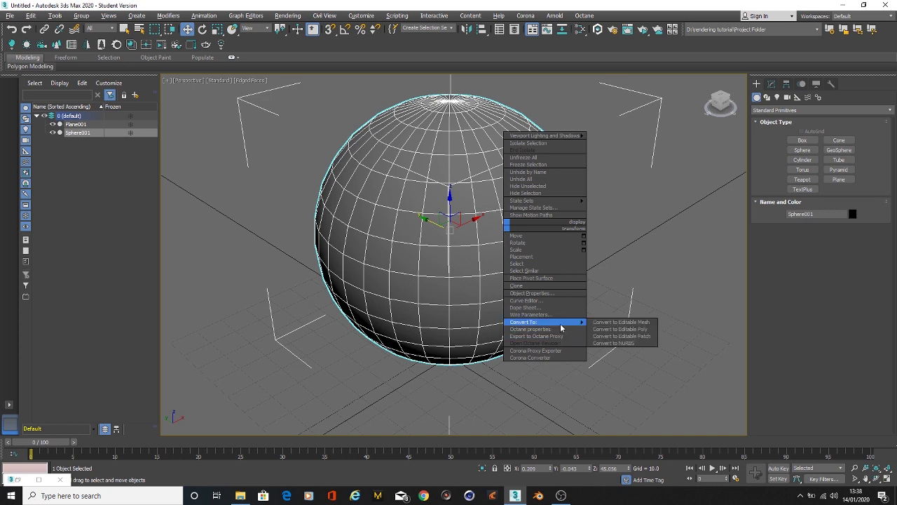
left_click(652, 328)
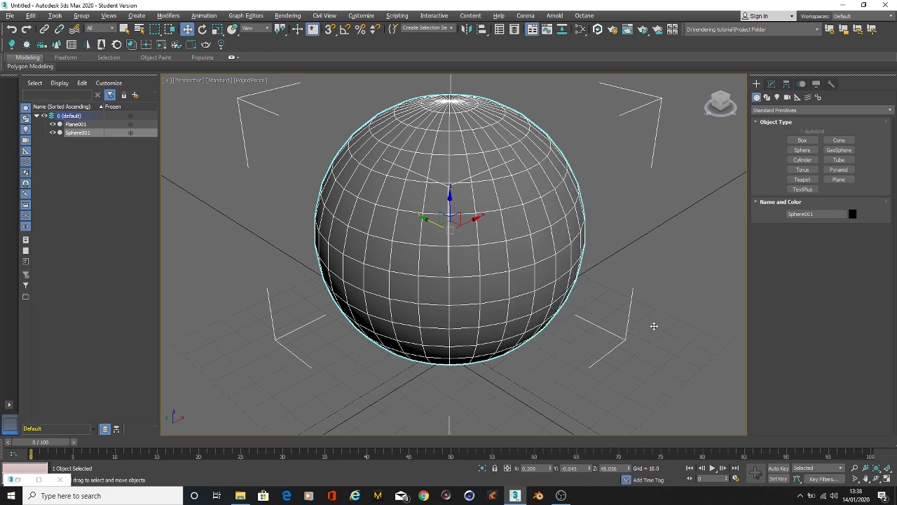
Select the two rows of polygons around the sphere's equator in the Front view
left_click(830, 218)
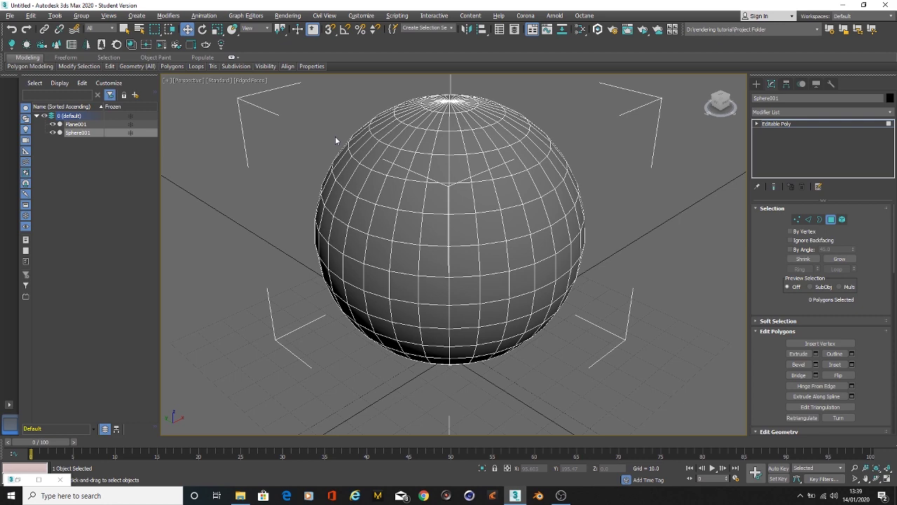
key("f")
scroll(511, 256, "up", 6)
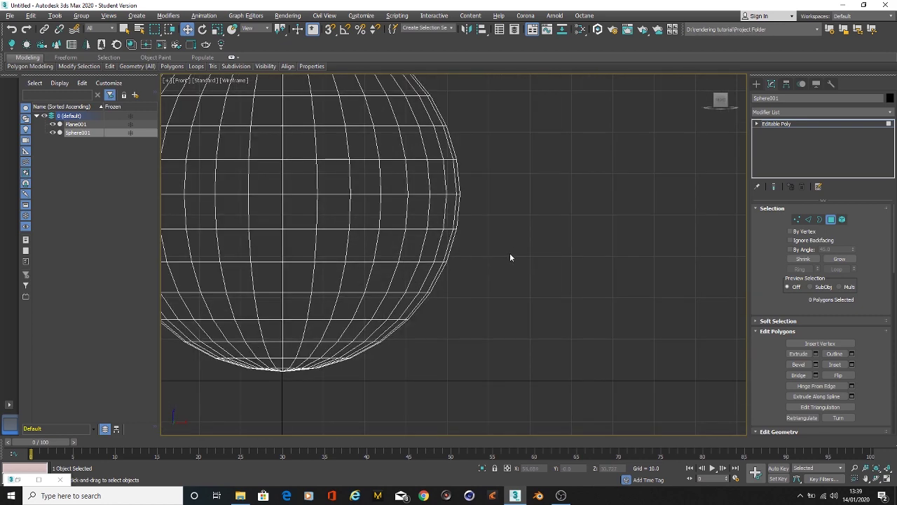
left_click(289, 234)
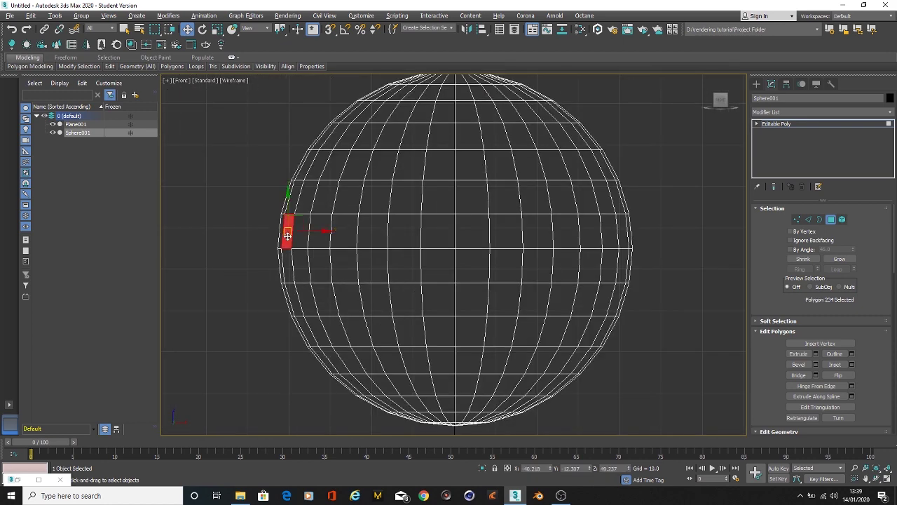
left_click(303, 231, "shift")
left_click(315, 270, "shift")
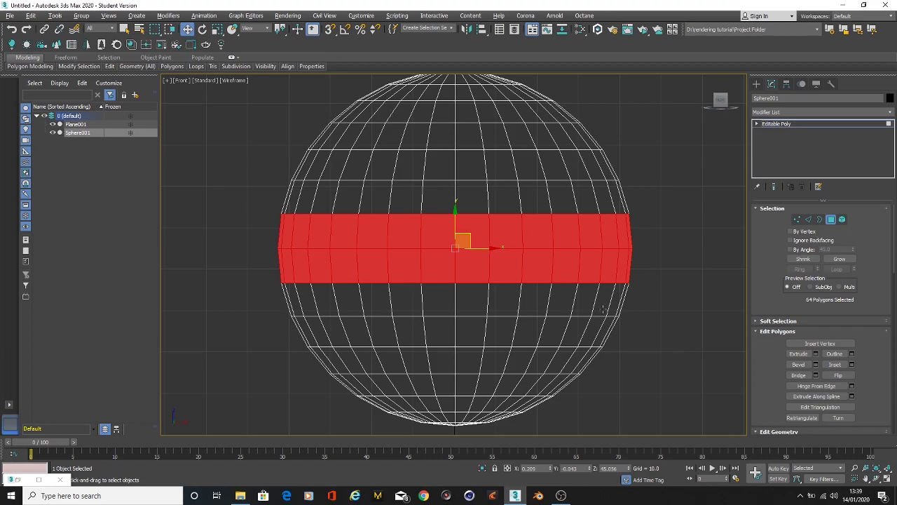
Extrude the selected equatorial polygon band outward by a height of 1
key("p")
mouse_move(319, 268)
middle_mouse_down("alt")
mouse_move(339, 307)
mouse_move(555, 253)
mouse_move(526, 326)
mouse_move(458, 226)
mouse_move(450, 378)
mouse_move(597, 338)
mouse_move(641, 340)
middle_mouse_up("alt")
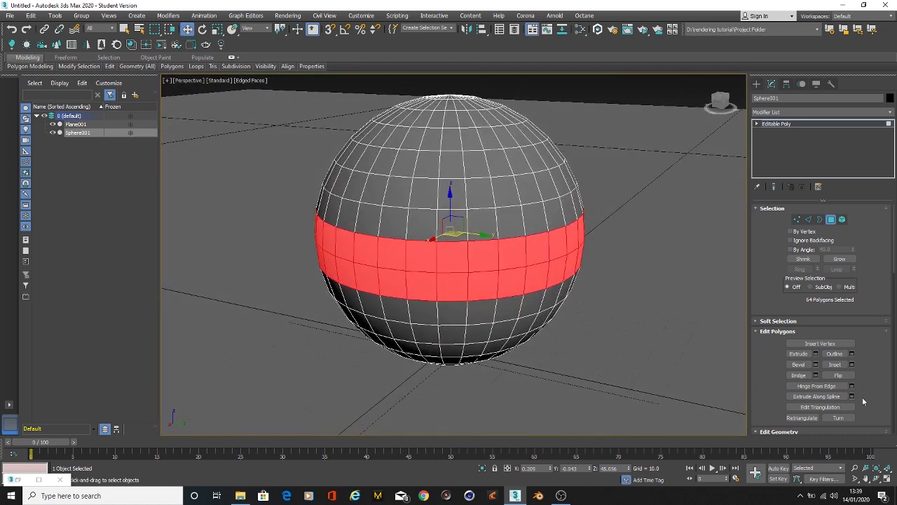
left_click(815, 353)
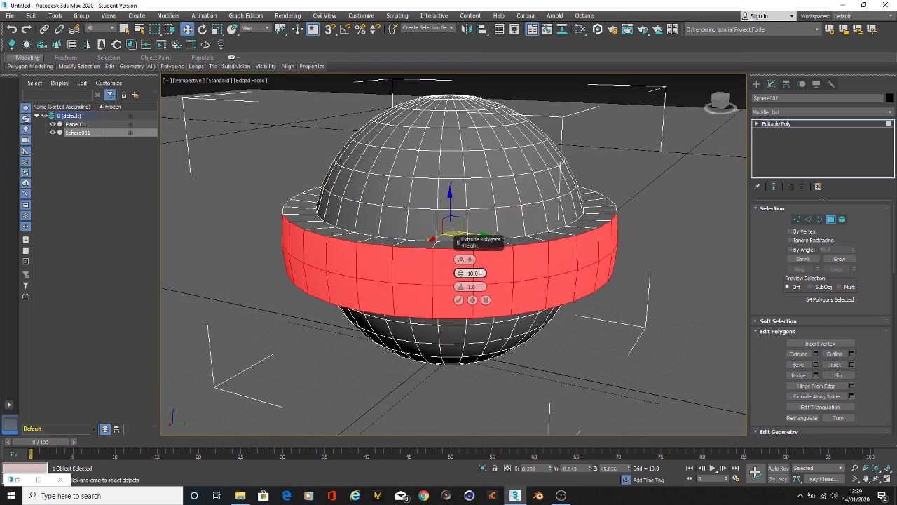
left_click(473, 274)
type("1")
key("Return")
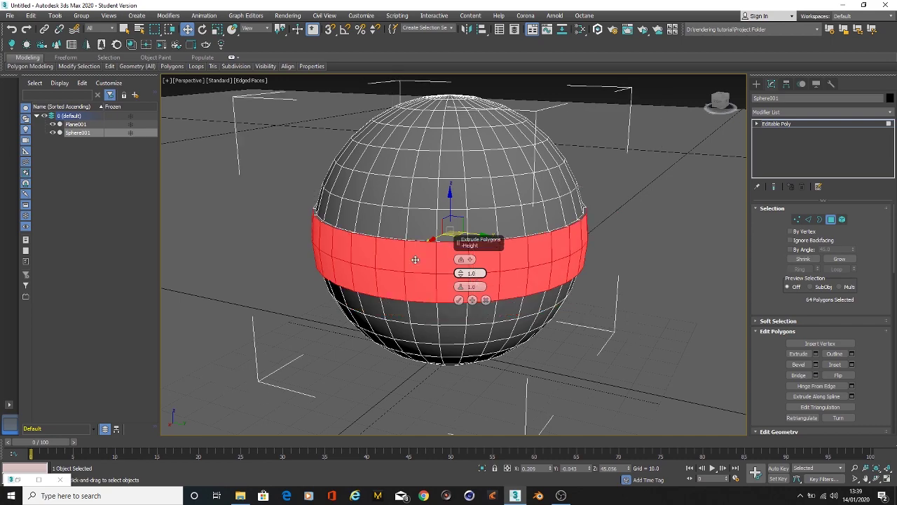
left_click(458, 300)
Select the upper and lower outer edge loops of the sphere's raised band
middle_click_drag(387, 240, 485, 285)
left_click(810, 220)
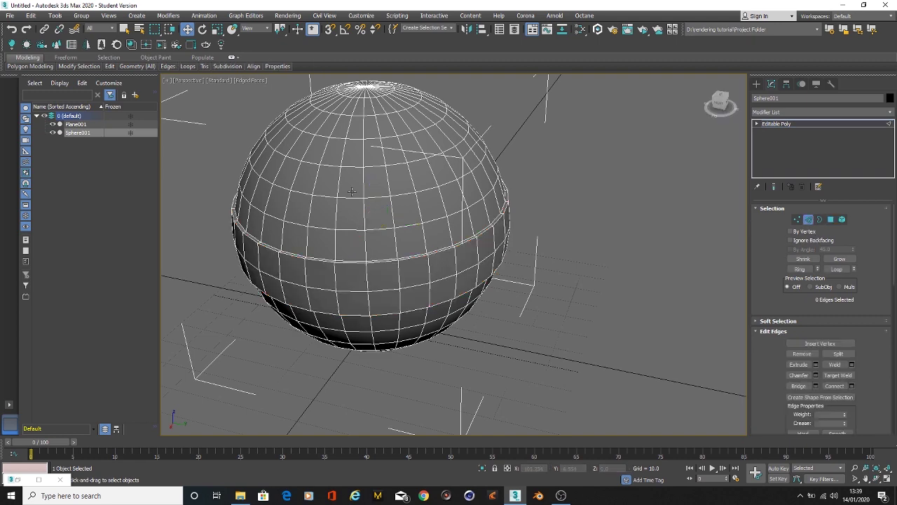
double_click(384, 260)
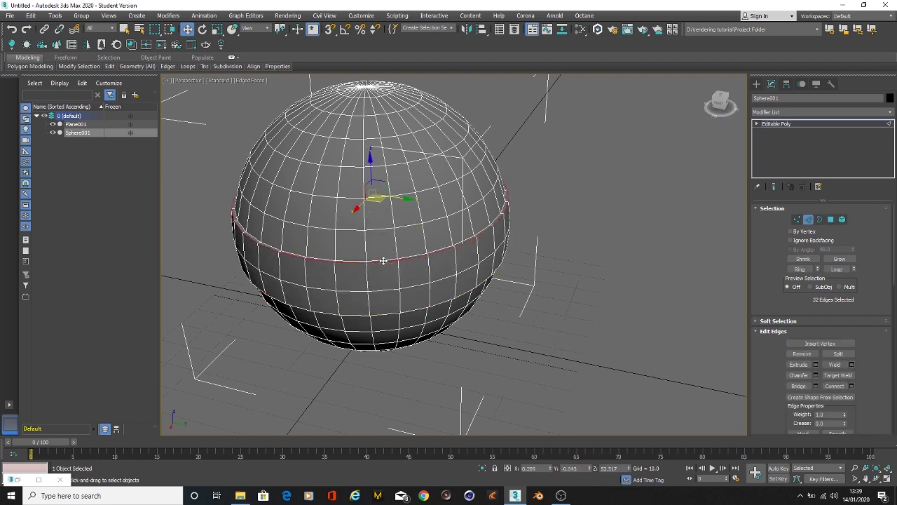
middle_click_drag(424, 304, 435, 285, "alt")
double_click(380, 241, "ctrl")
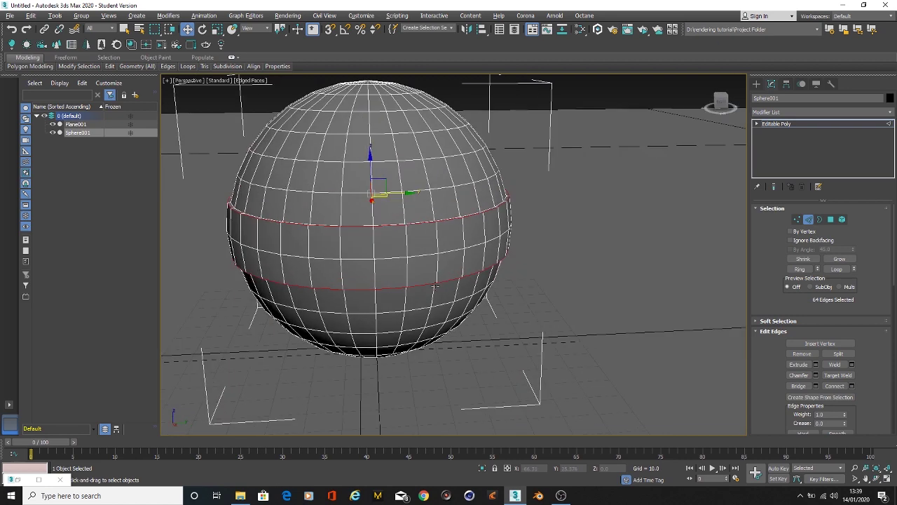
Chamfer the band's selected edge loops by 0.5 and deselect the sphere
left_click(816, 375)
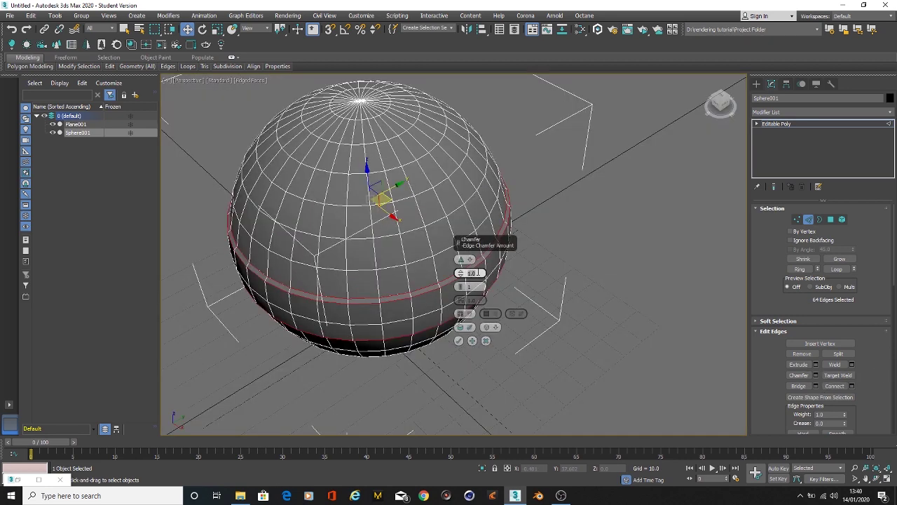
type(".5")
key("Return")
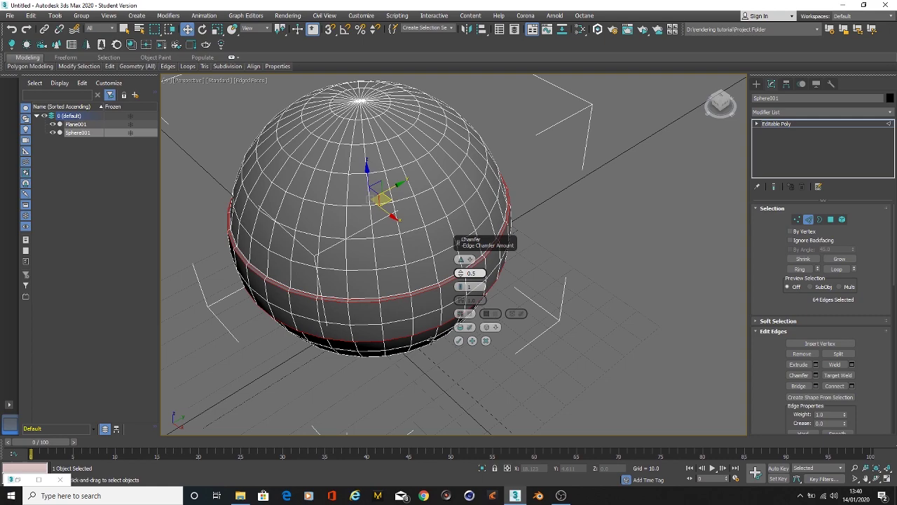
left_click(460, 340)
middle_click_drag(321, 197, 398, 229, "alt")
middle_click_drag(439, 276, 458, 319, "alt")
scroll(458, 319, "down", 6)
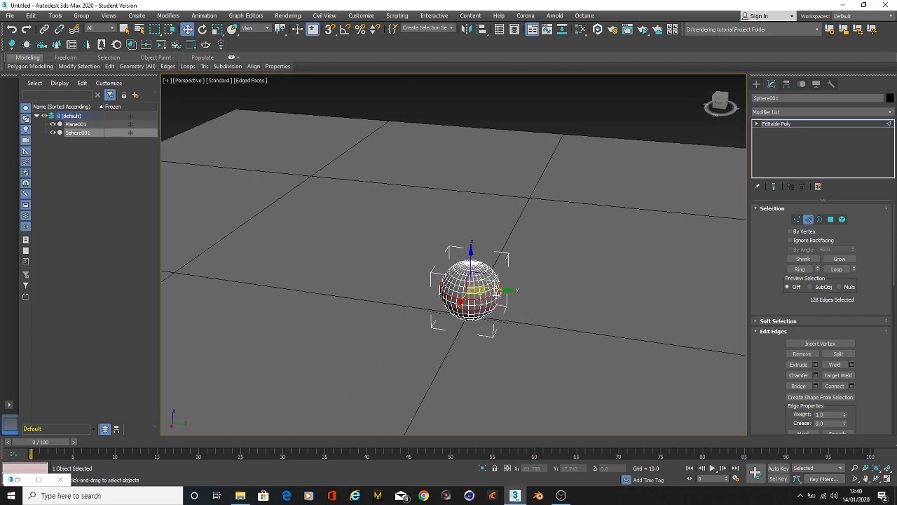
key("z")
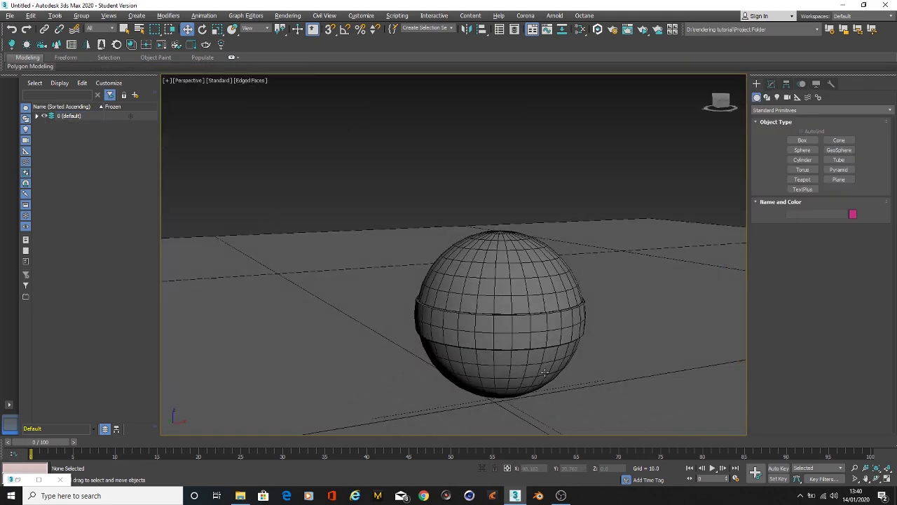
Create an upright cylinder on the plane beside the sphere, about 6.1 in radius and about 108 high
middle_click_drag(576, 376, 465, 324)
middle_click_drag(570, 357, 571, 377, "alt")
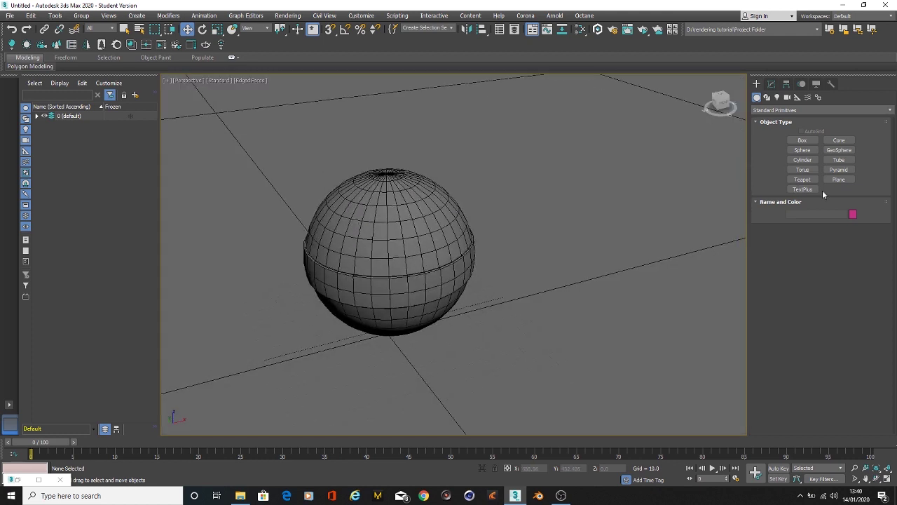
left_click(802, 160)
left_click_drag(551, 290, 558, 291)
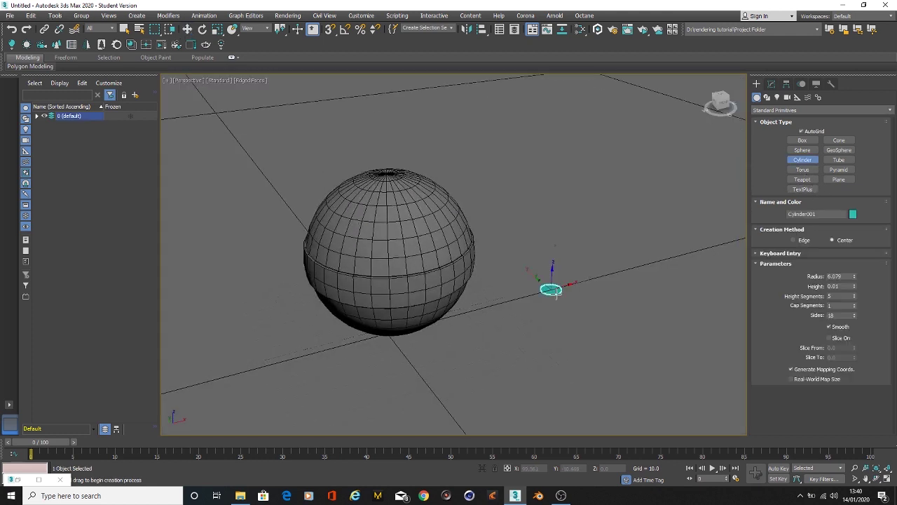
left_click(556, 294)
left_click(581, 163)
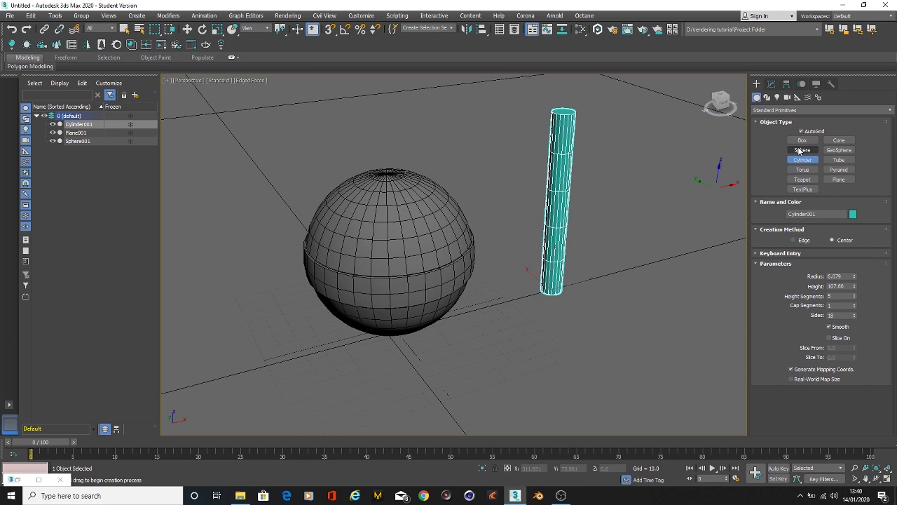
Set the cylinder's height segments to 6, its height to about 274.7 and its radius to 4
left_click(770, 84)
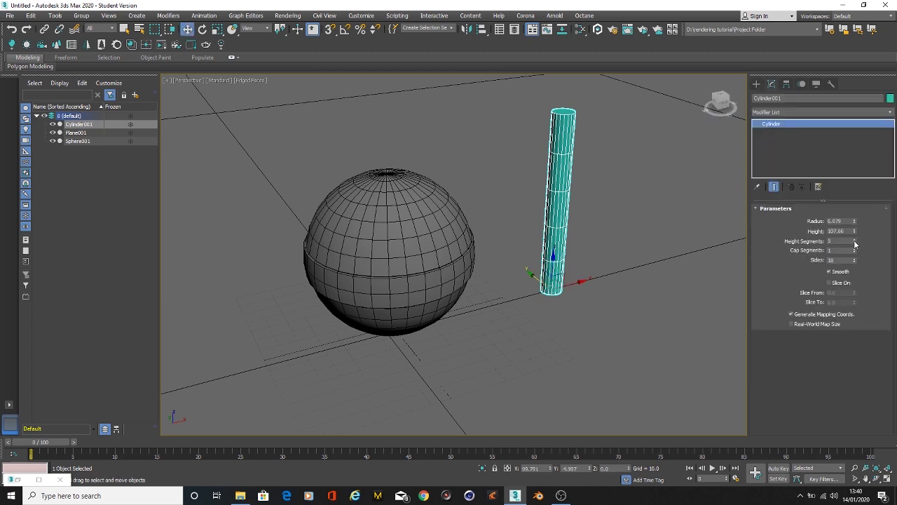
left_click(855, 240)
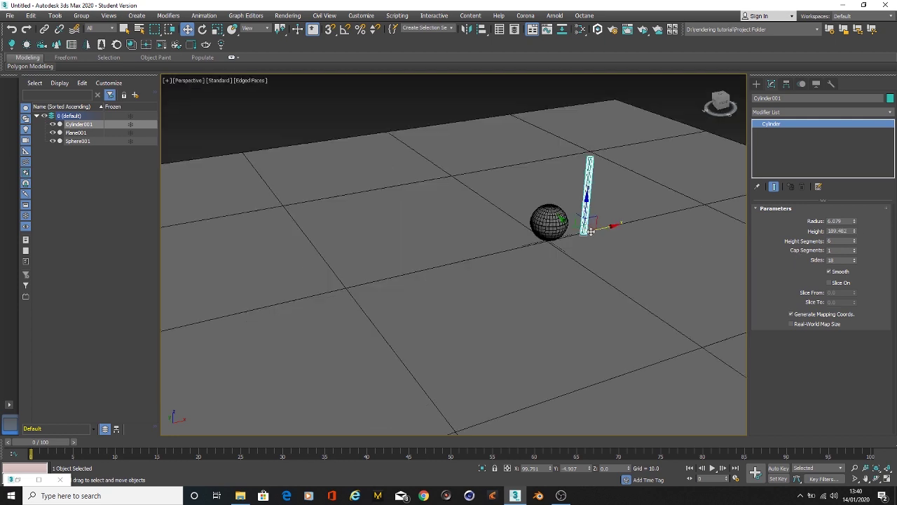
middle_click_drag(598, 216, 596, 258)
scroll(597, 259, "up", 5)
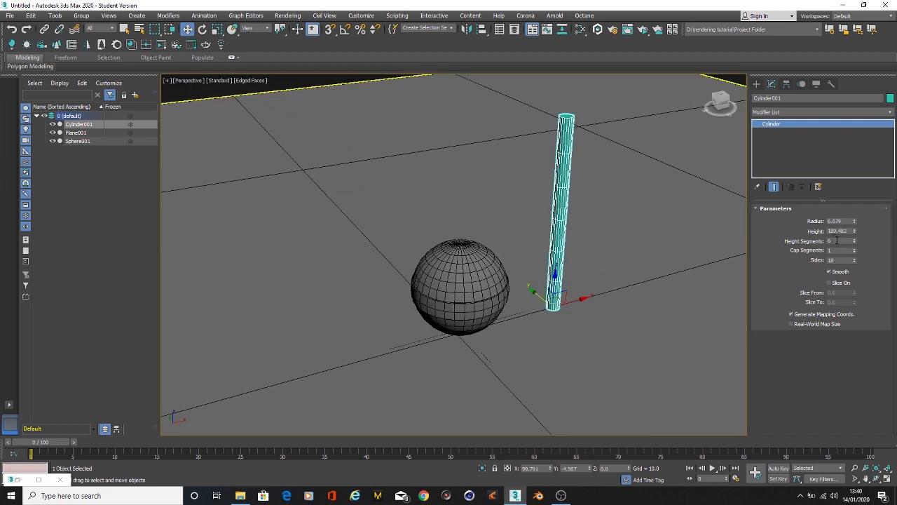
mouse_move(854, 235)
left_mouse_down()
mouse_move(857, 212)
mouse_move(861, 234)
left_mouse_up()
left_click(838, 220)
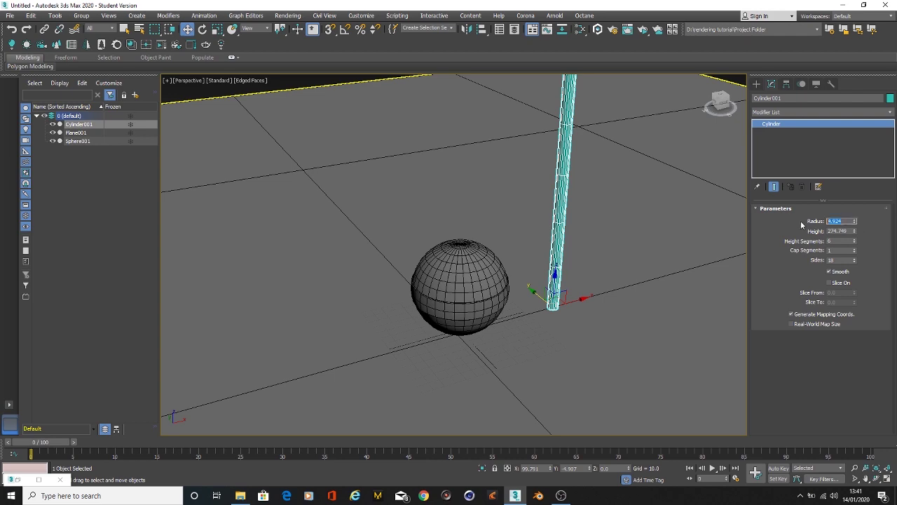
key("Return")
Change the cylinder's object color to black
middle_click_drag(658, 399, 655, 373, "alt")
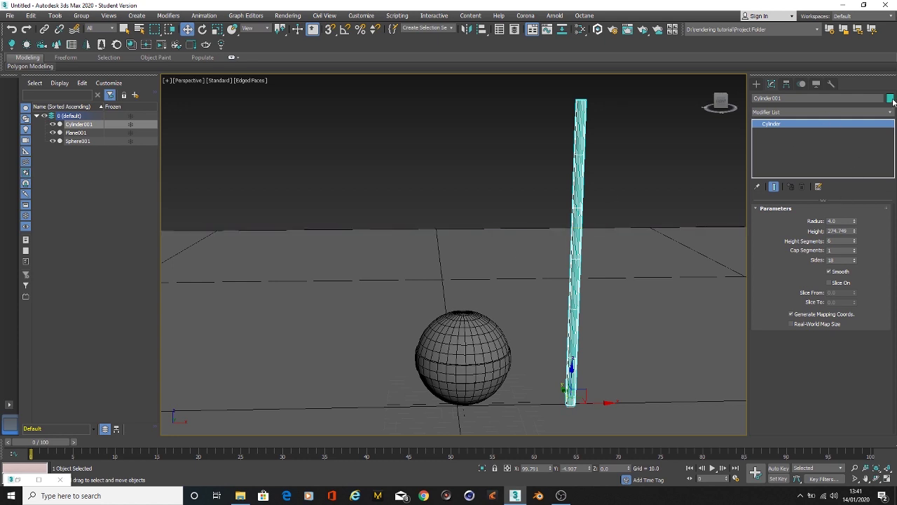
left_click(890, 98)
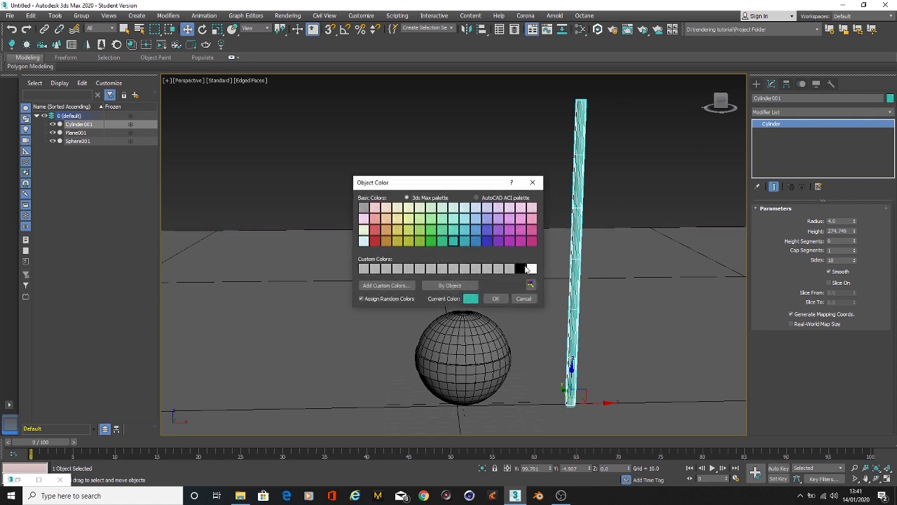
left_click(520, 268)
left_click(495, 298)
Assign the General material to the cylinder and close the material editor
key("m")
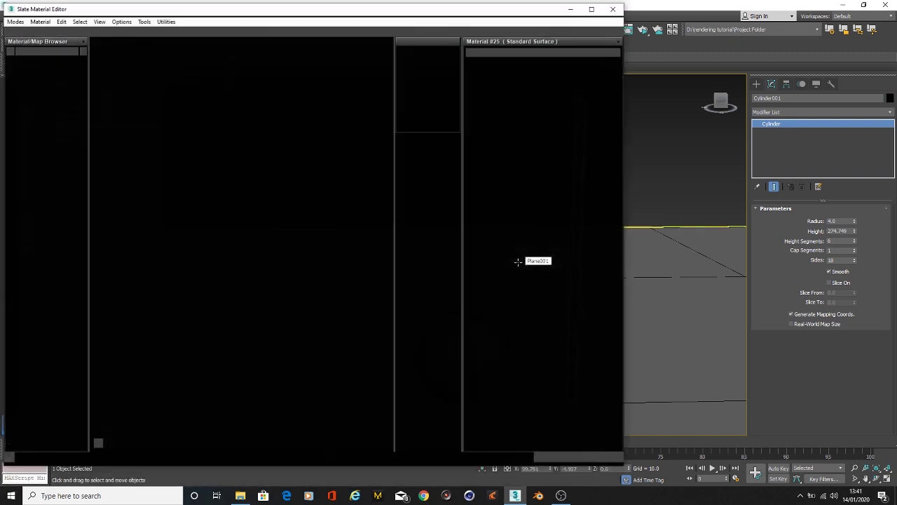
right_click(122, 81)
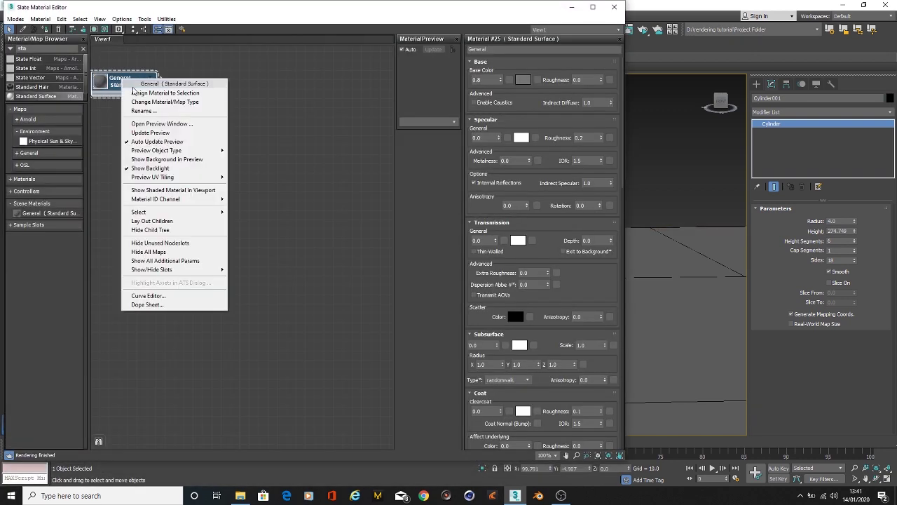
left_click(134, 93)
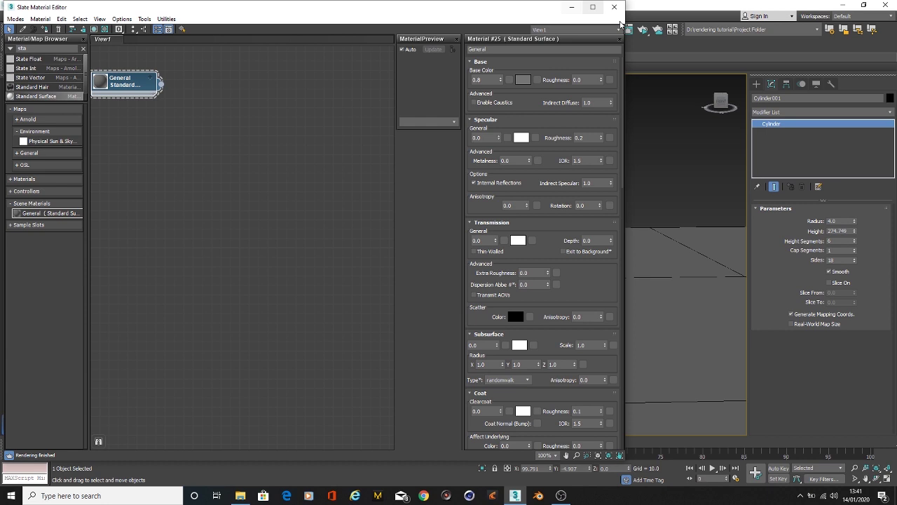
left_click(614, 7)
Align the cylinder to the sphere on the X, Y and Z positions, matching the cylinder's minimum to the sphere's center
left_click(639, 136)
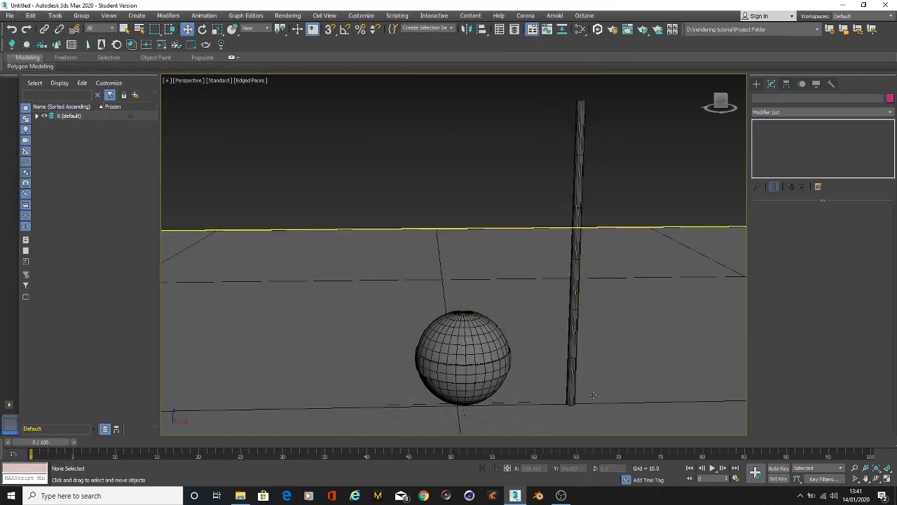
left_click(575, 378)
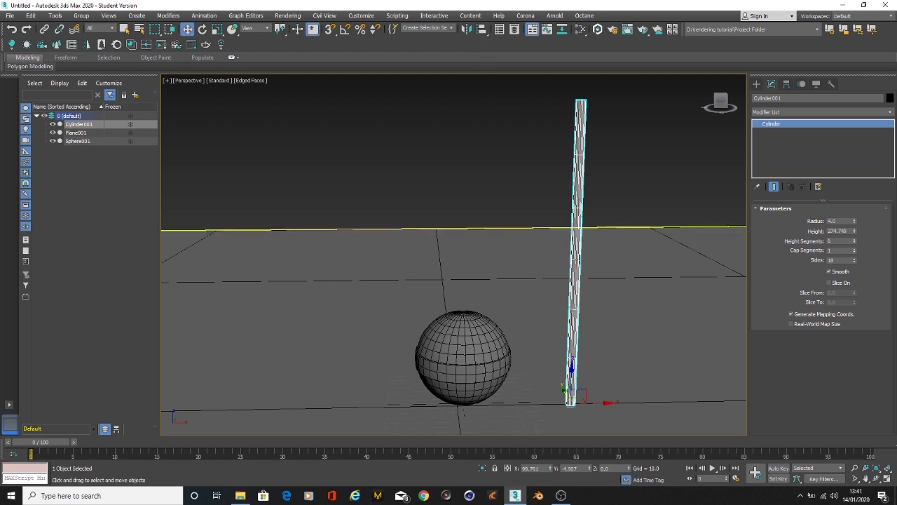
left_click(481, 29)
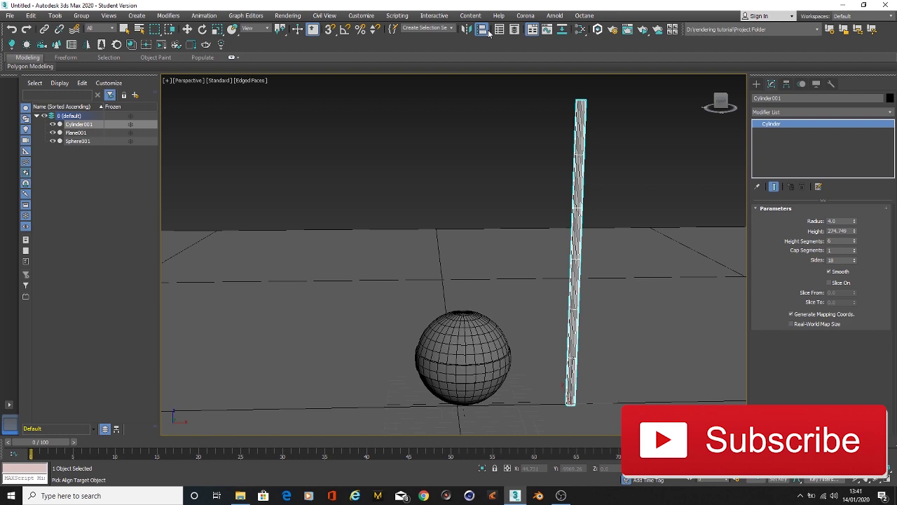
left_click(462, 354)
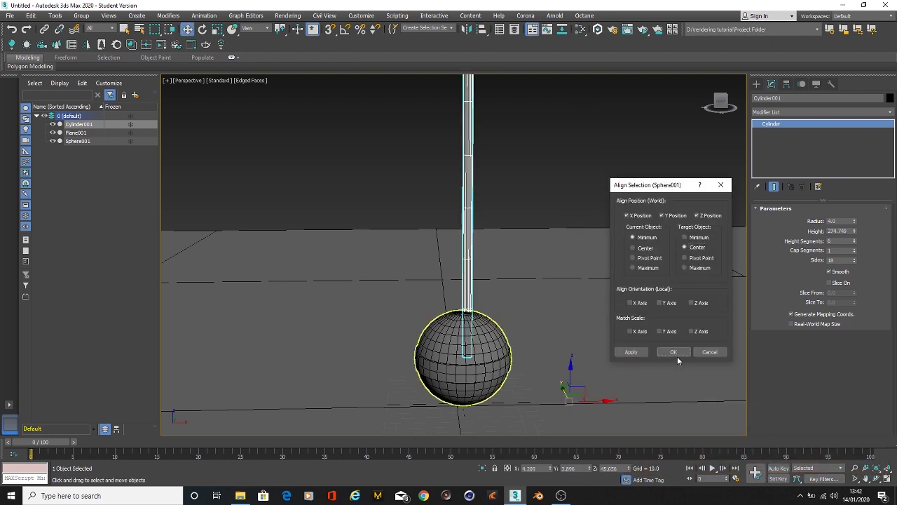
left_click(673, 352)
Move the cylinder in the top view to the sphere's central axis at X 0, Y 0
middle_click_drag(490, 392, 546, 336, "alt")
scroll(490, 319, "up", 5)
middle_click_drag(468, 321, 418, 326, "alt")
middle_click_drag(500, 221, 416, 241, "alt")
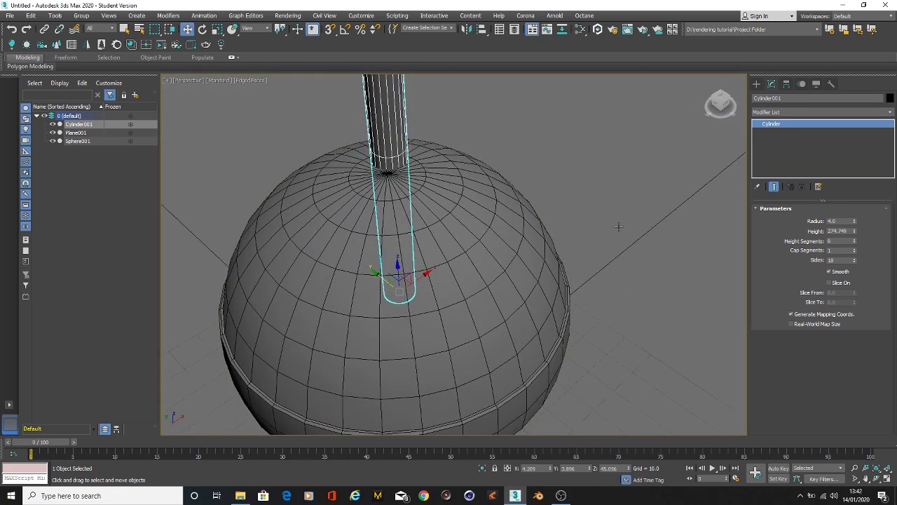
key("t")
scroll(455, 241, "up", 10)
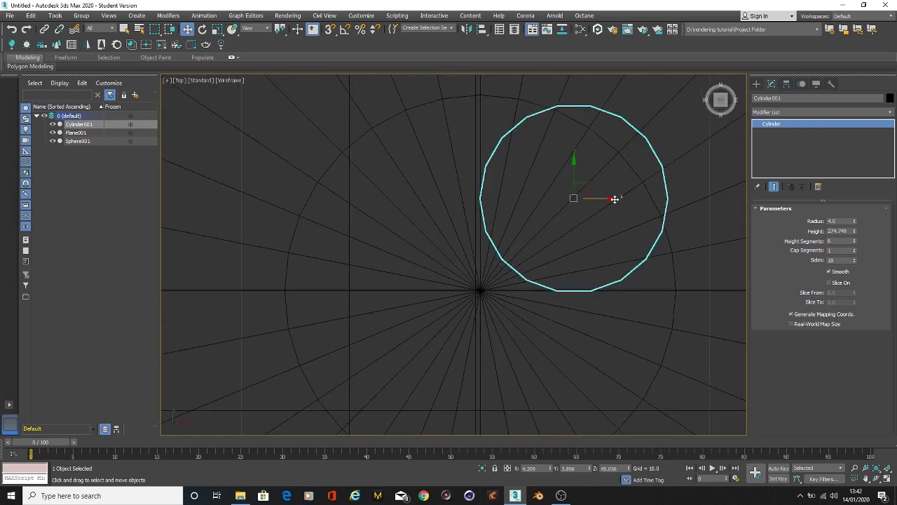
left_click_drag(615, 199, 518, 223)
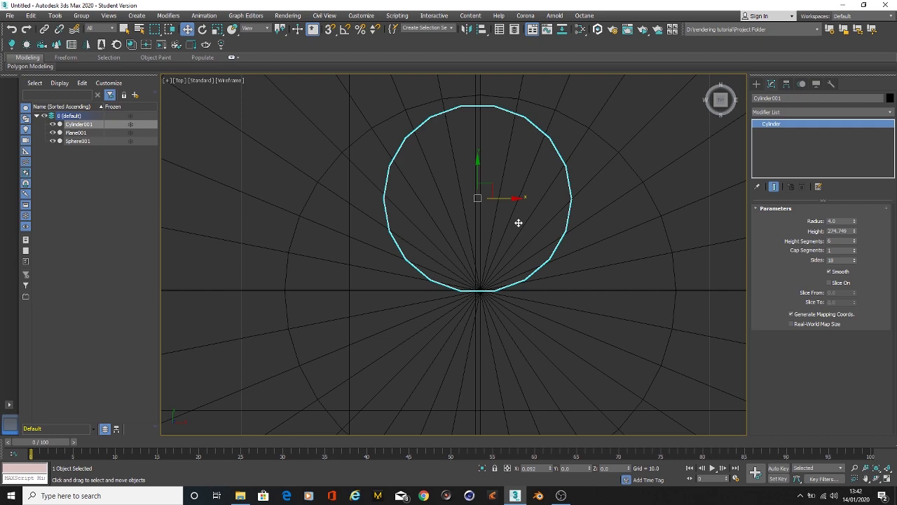
left_click_drag(478, 162, 454, 284)
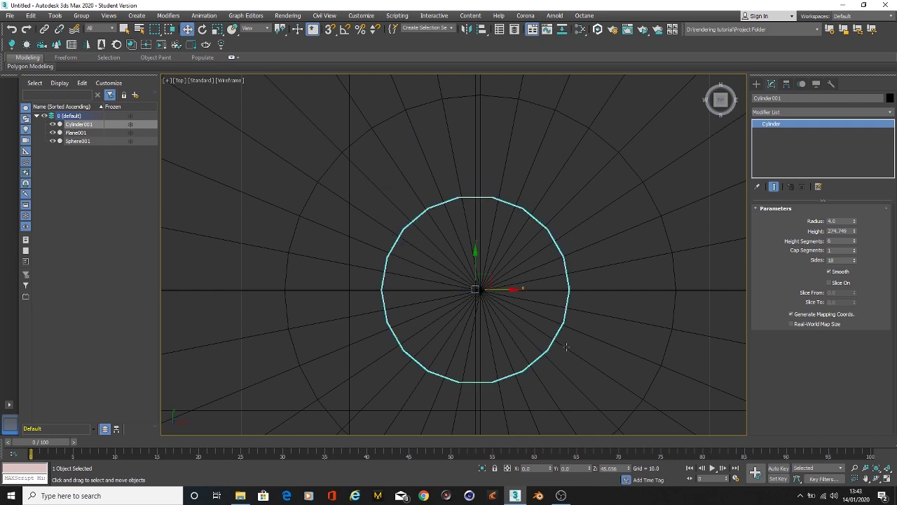
Return to the perspective view and reduce the cylinder's height to about 170.3
key("p")
scroll(481, 366, "down", 3)
middle_click_drag(481, 366, 440, 344, "alt")
scroll(436, 301, "down", 5)
middle_click_drag(436, 301, 452, 261, "alt")
middle_click_drag(407, 208, 469, 276)
scroll(481, 338, "up", 3)
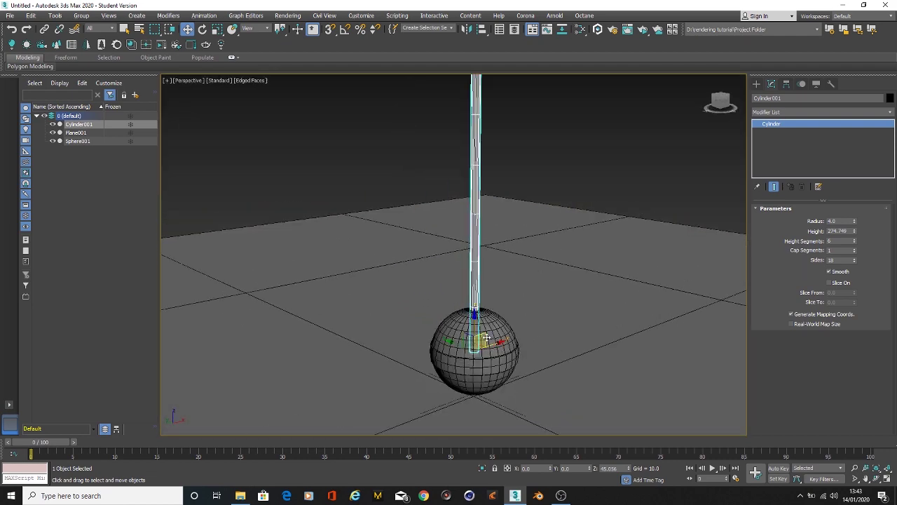
middle_click_drag(493, 341, 511, 211, "alt")
middle_click_drag(511, 210, 494, 295)
mouse_move(540, 332)
middle_mouse_down("alt")
mouse_move(531, 336)
mouse_move(511, 308)
mouse_move(527, 336)
mouse_move(524, 330)
middle_mouse_up("alt")
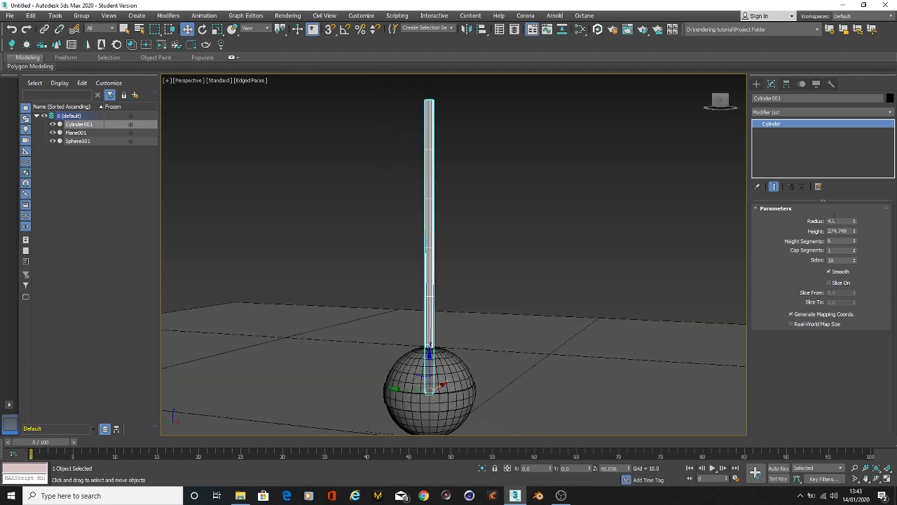
left_click_drag(854, 230, 859, 250)
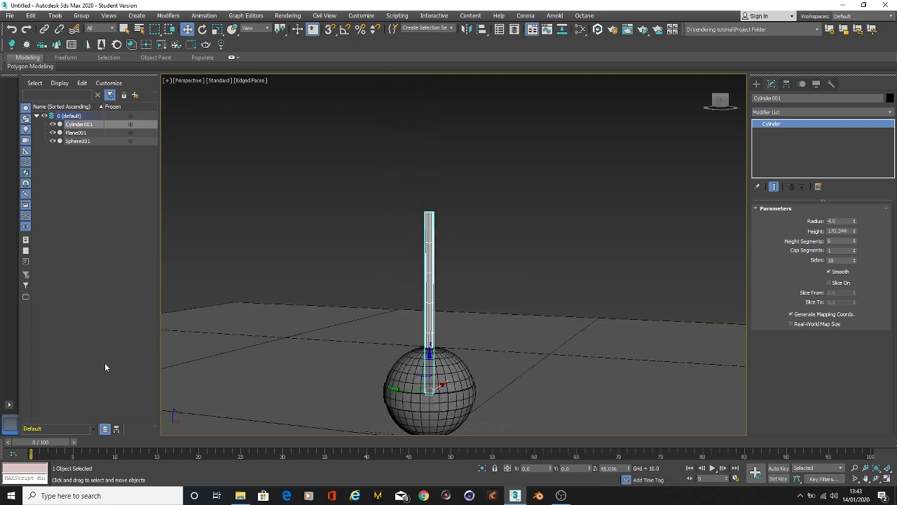
Convert the cylinder to an Editable Poly and select the third ring of polygons from its lower end
right_click(783, 126)
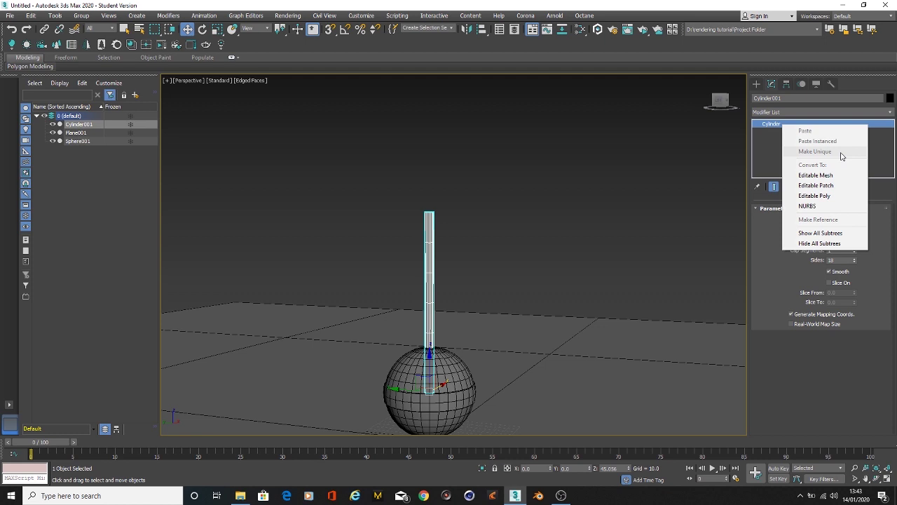
left_click(832, 195)
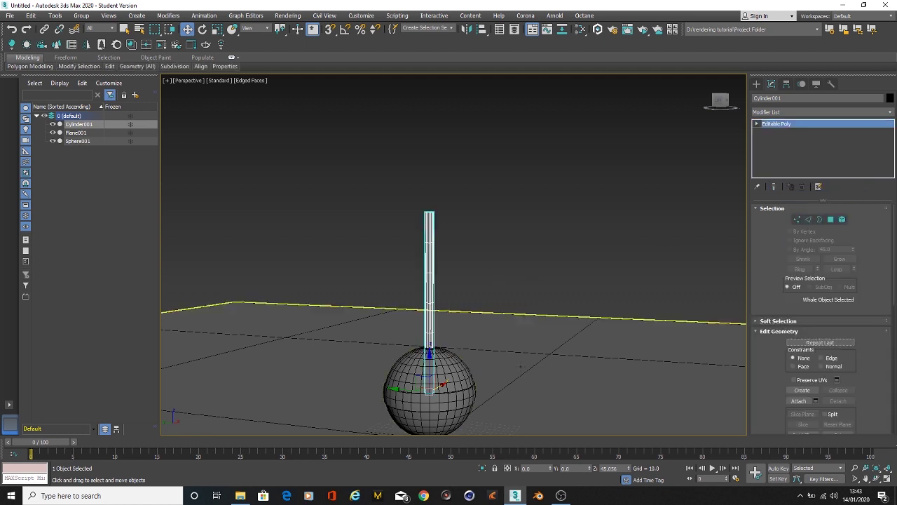
left_click(832, 220)
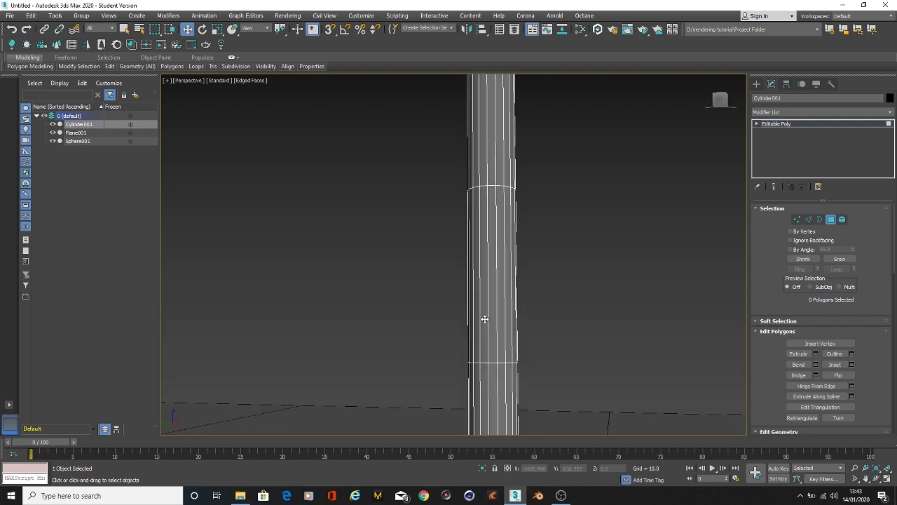
left_click(485, 318)
left_click(493, 315, "shift")
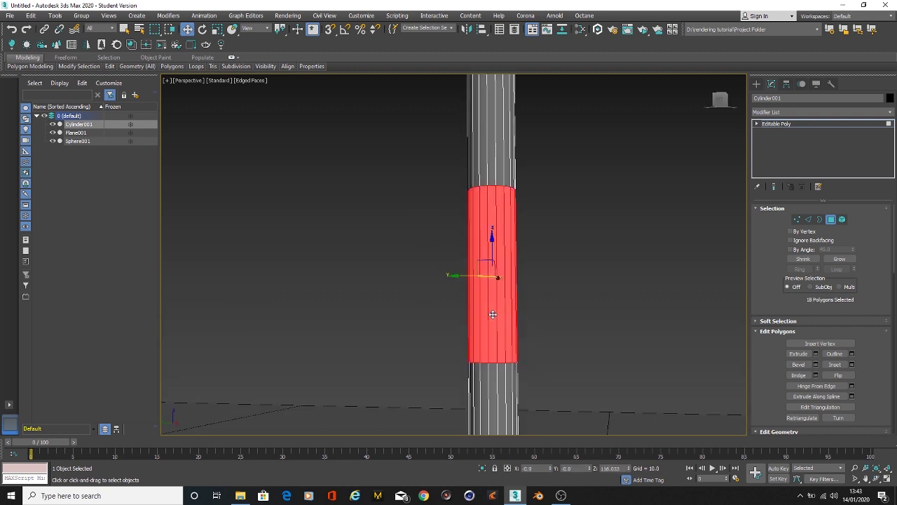
Extrude the selected polygon ring outward by 1 along local normals, then deselect it
left_click(816, 354)
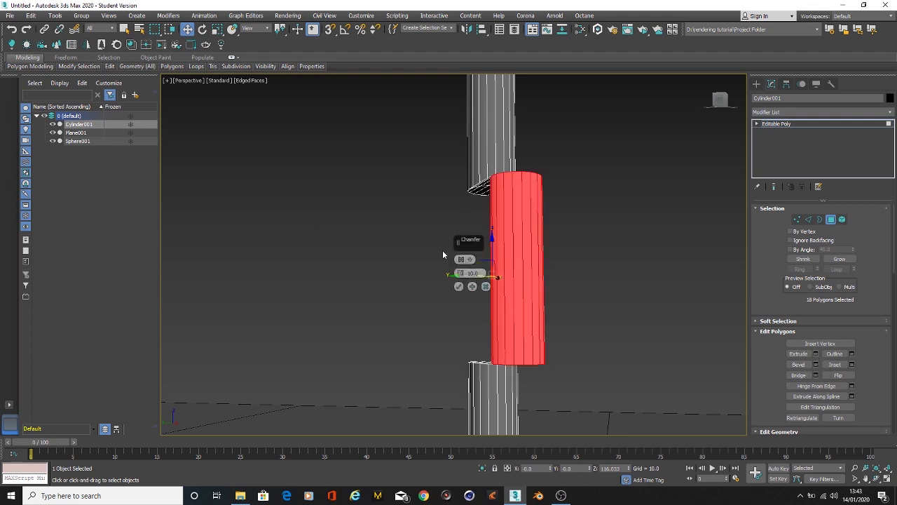
left_click(462, 260)
left_click(471, 273)
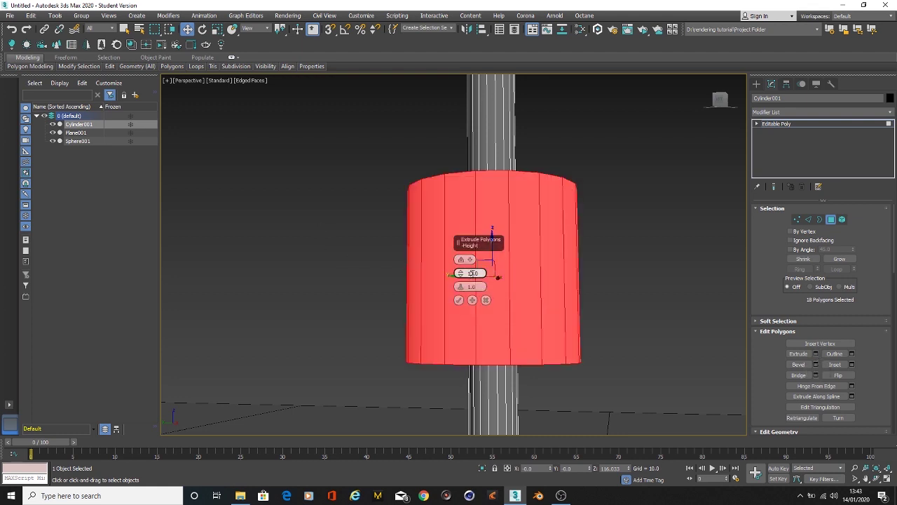
type("1")
key("Return")
left_click(457, 300)
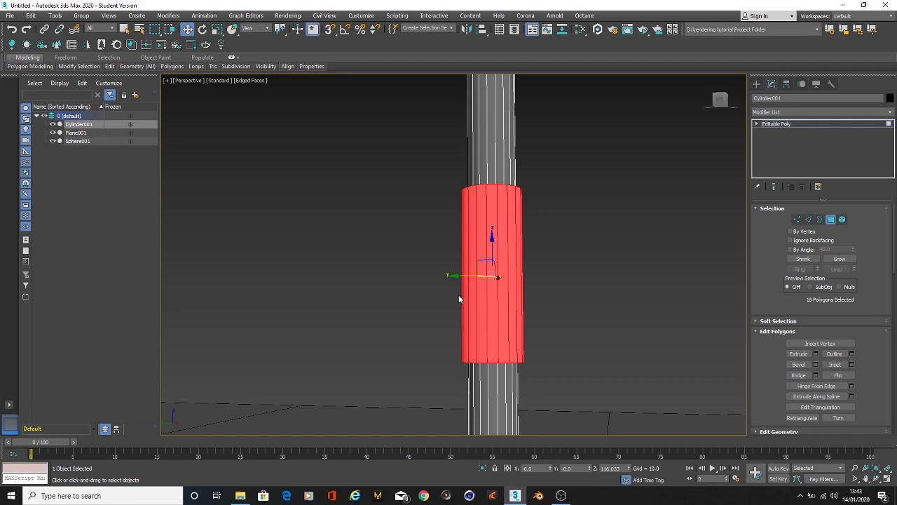
left_click(576, 239)
middle_click_drag(576, 239, 526, 211, "alt")
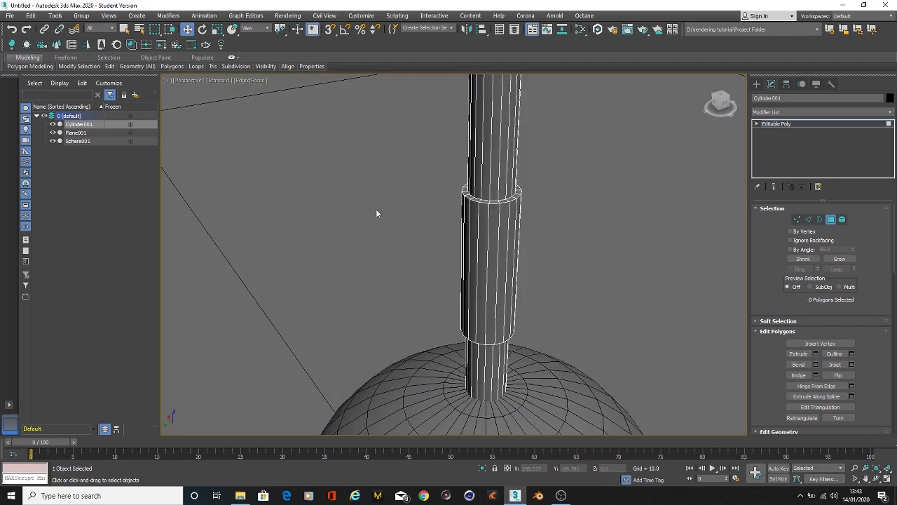
mouse_move(527, 301)
middle_mouse_down("alt")
mouse_move(651, 247)
mouse_move(517, 298)
mouse_move(578, 297)
mouse_move(616, 276)
mouse_move(621, 295)
mouse_move(595, 314)
mouse_move(534, 313)
middle_mouse_up("alt")
scroll(568, 322, "down", 5)
Select the sphere and cylinder together and tip them over so the stick lies sideways over the ground plane
left_click(756, 84)
middle_click_drag(518, 353, 590, 349, "alt")
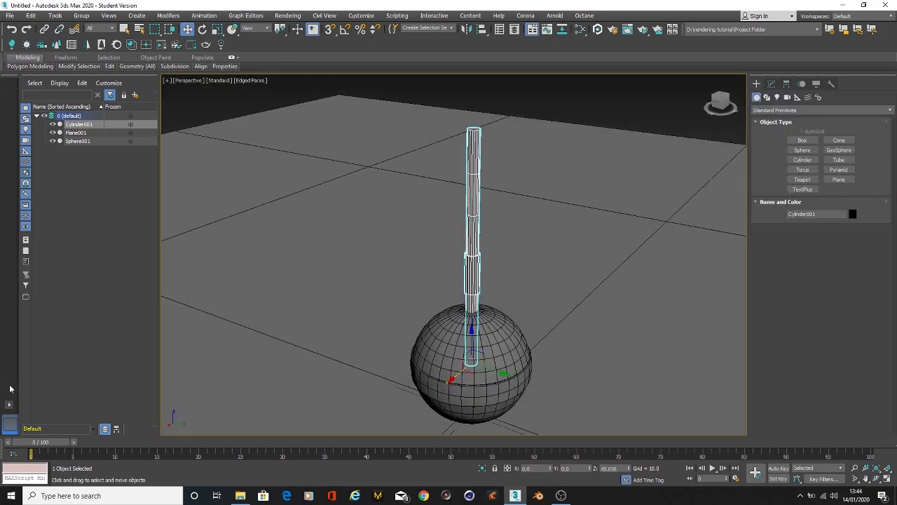
middle_click_drag(542, 315, 362, 225, "alt")
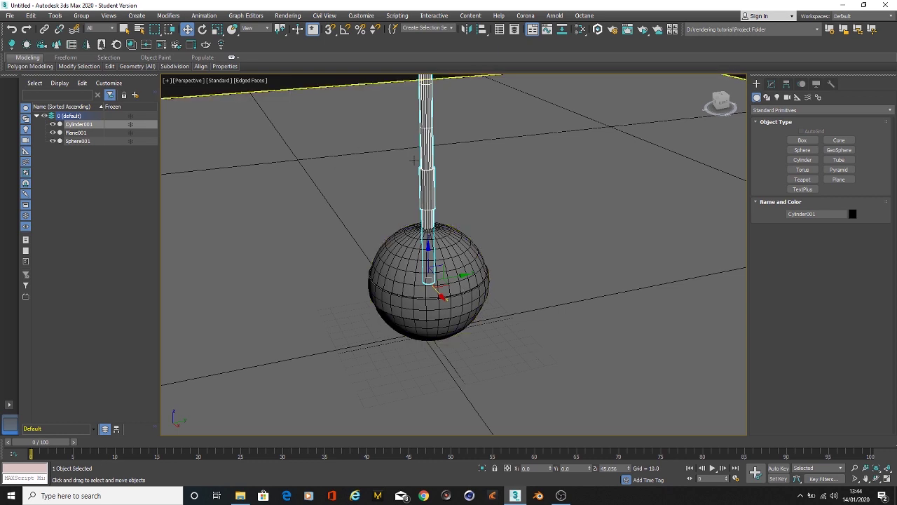
left_click(467, 267)
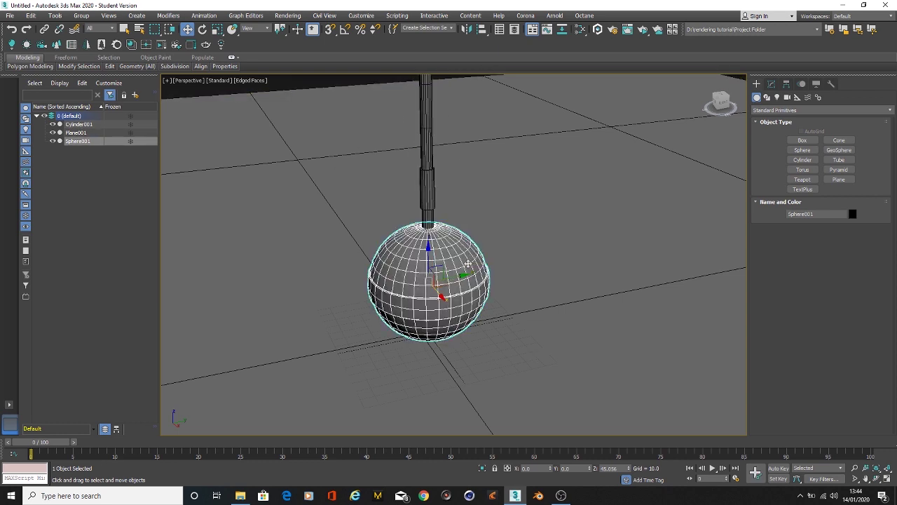
double_click(469, 263)
key("e")
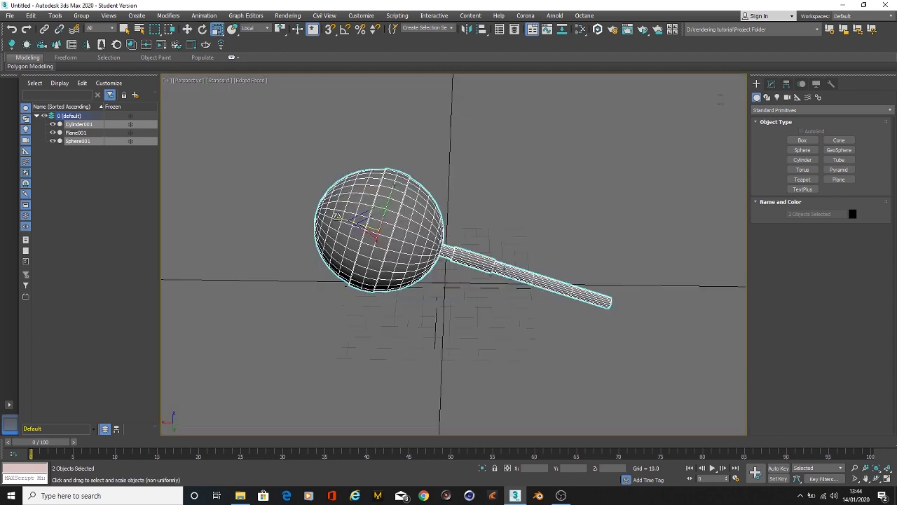
left_click(499, 182)
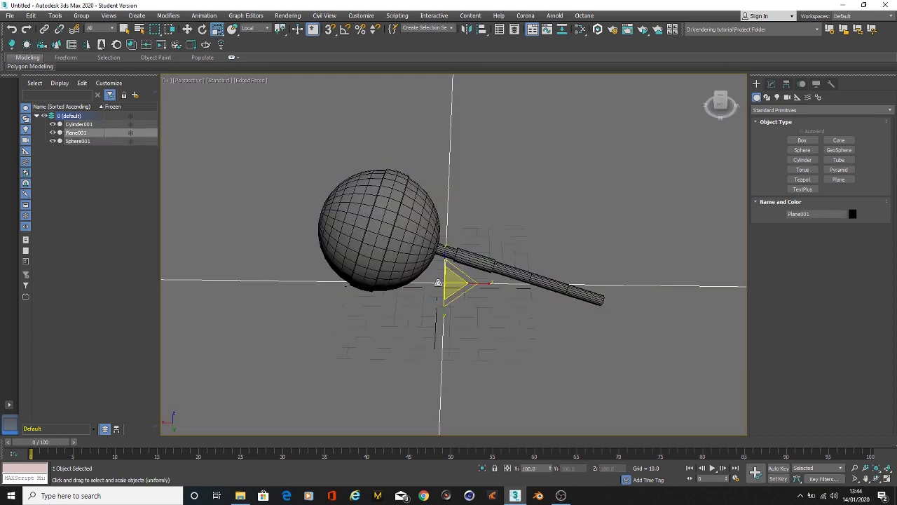
middle_click_drag(422, 282, 440, 261, "alt")
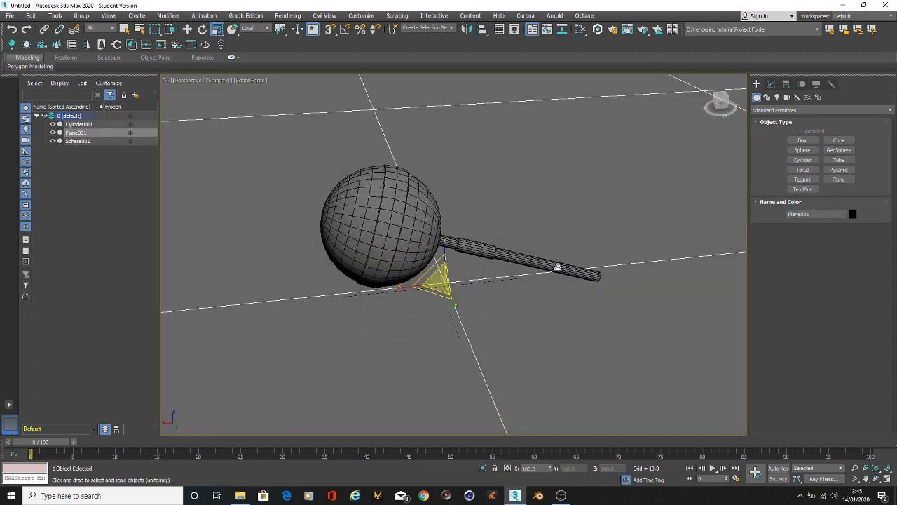
middle_click_drag(341, 314, 362, 339, "alt")
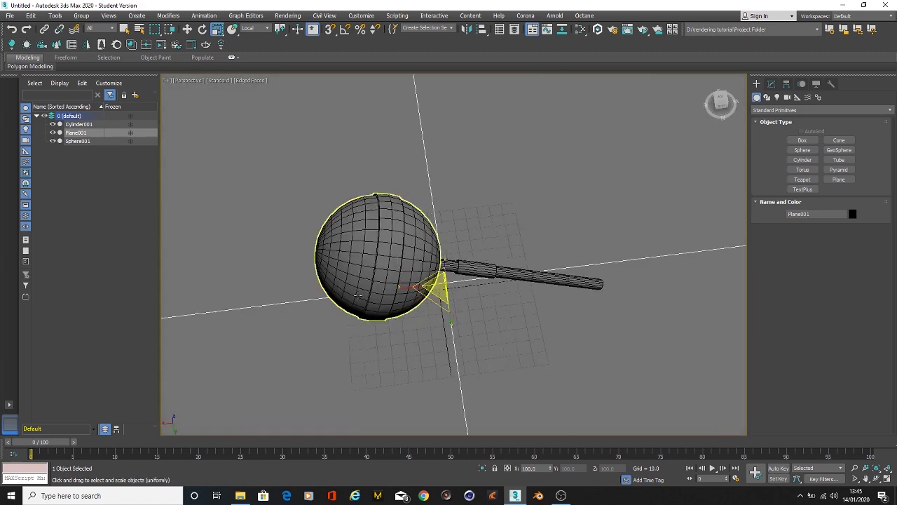
middle_click_drag(358, 297, 509, 356, "alt")
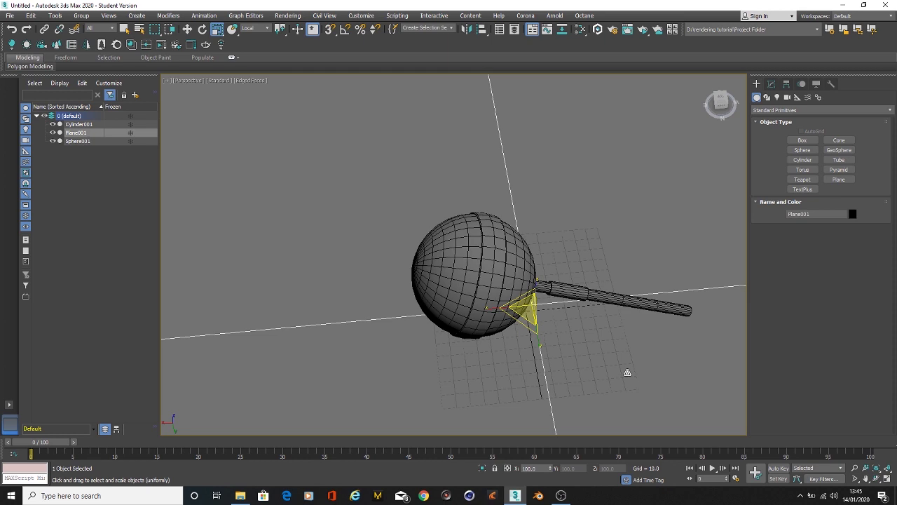
middle_click_drag(627, 370, 580, 379, "alt")
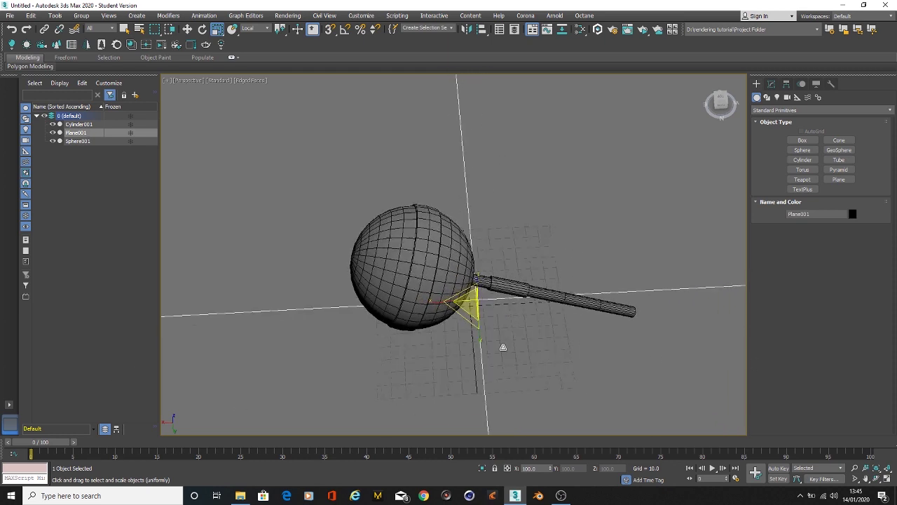
Open the material editor, search for "standa" and add three Standard Surface materials beside the General material
key("m")
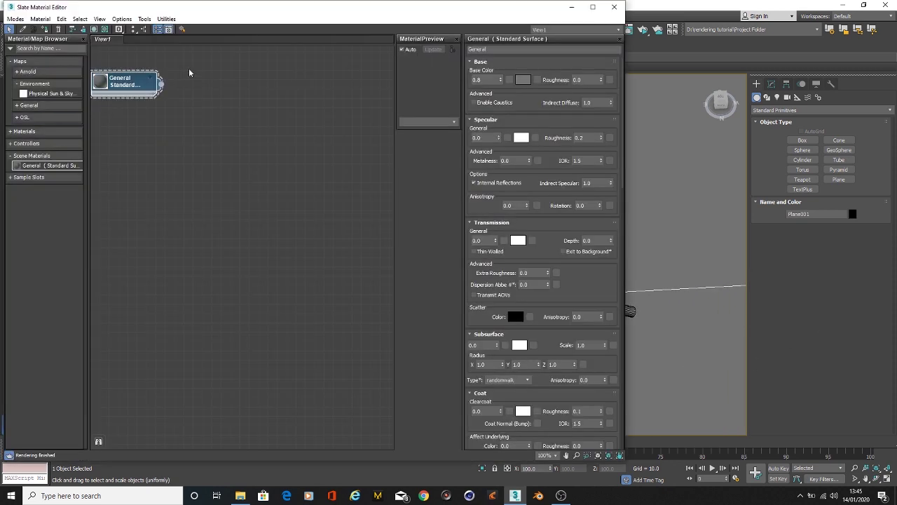
left_click_drag(124, 90, 114, 90)
left_click(58, 49)
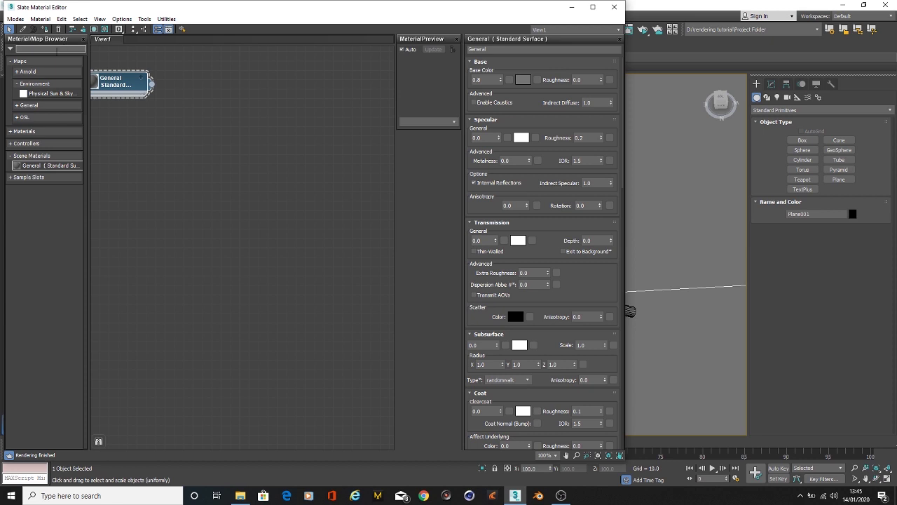
type("standa")
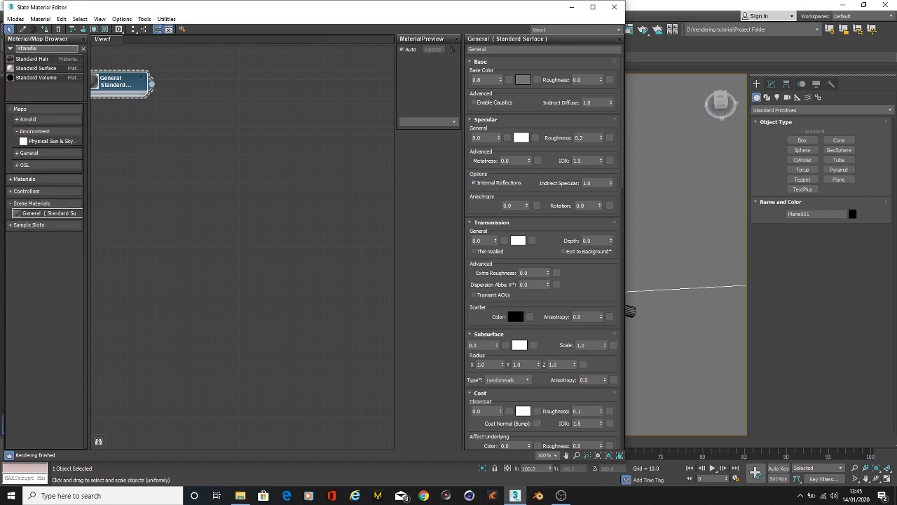
left_click_drag(35, 68, 217, 88)
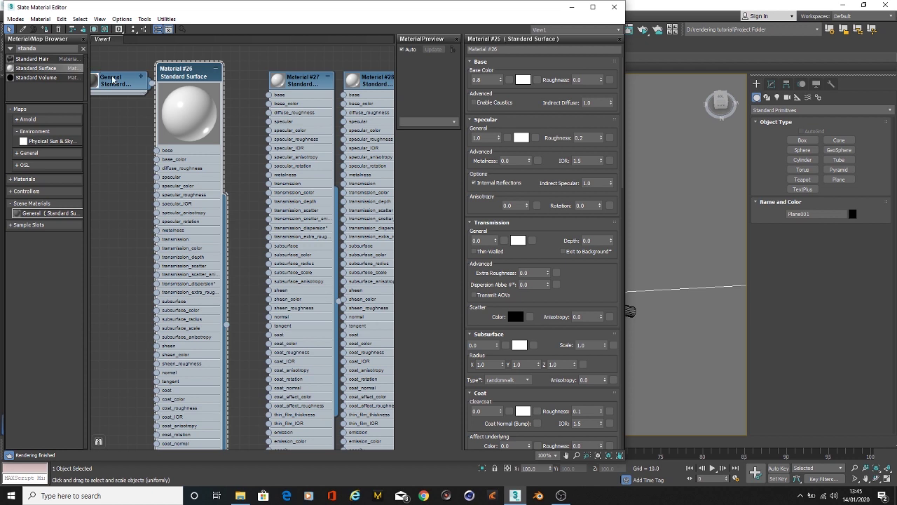
left_click_drag(112, 78, 96, 86)
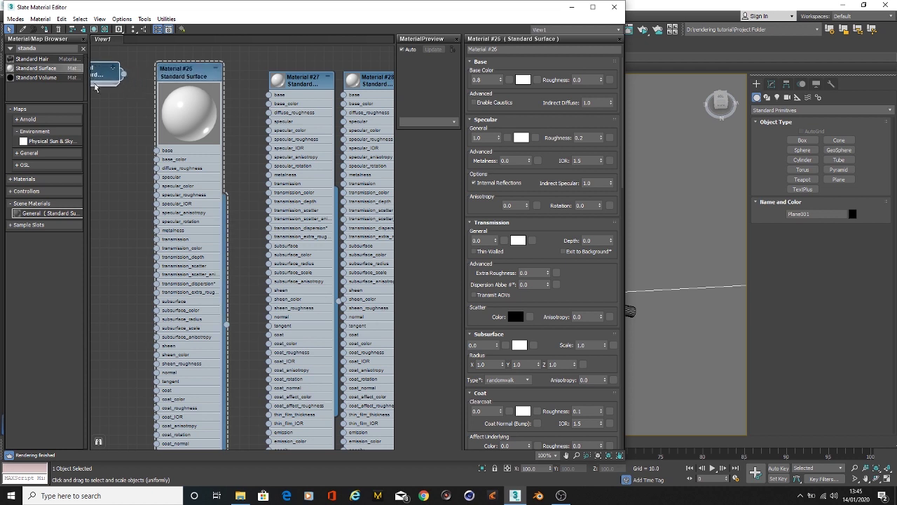
Rename the first new Standard Surface material as Sweety and select the second one, Material #27
left_click(201, 82)
left_click(506, 51)
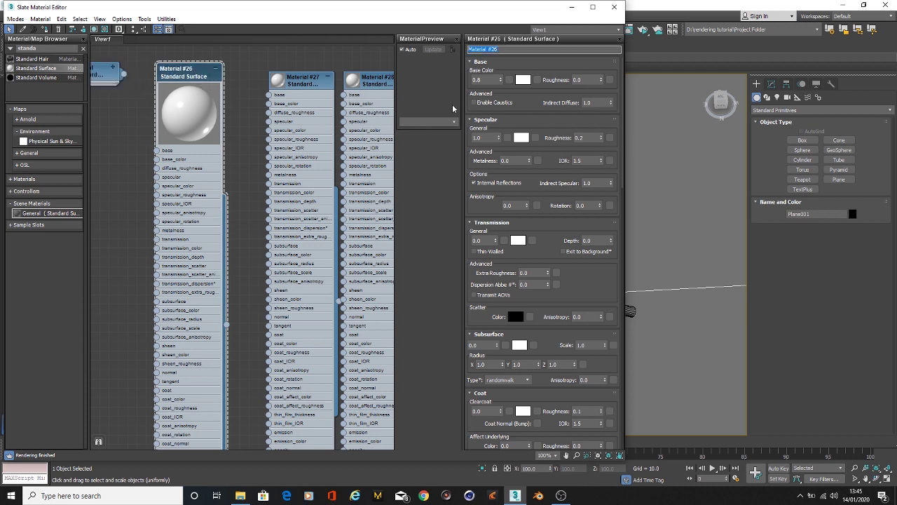
type("S")
key("BackSpace")
key("BackSpace")
key("BackSpace")
key("BackSpace")
key("BackSpace")
left_click(319, 79)
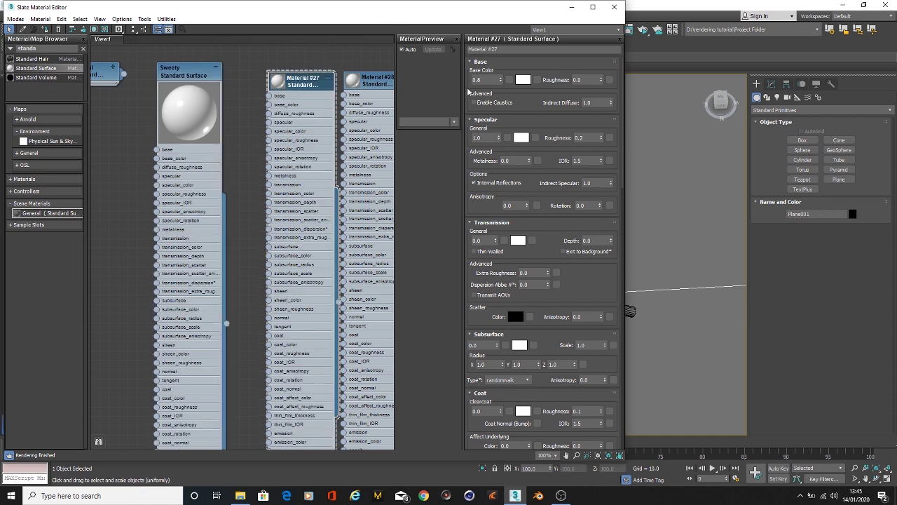
Rename the selected material as Stick and the third Standard Surface material as Ground
left_click(516, 49)
type("St")
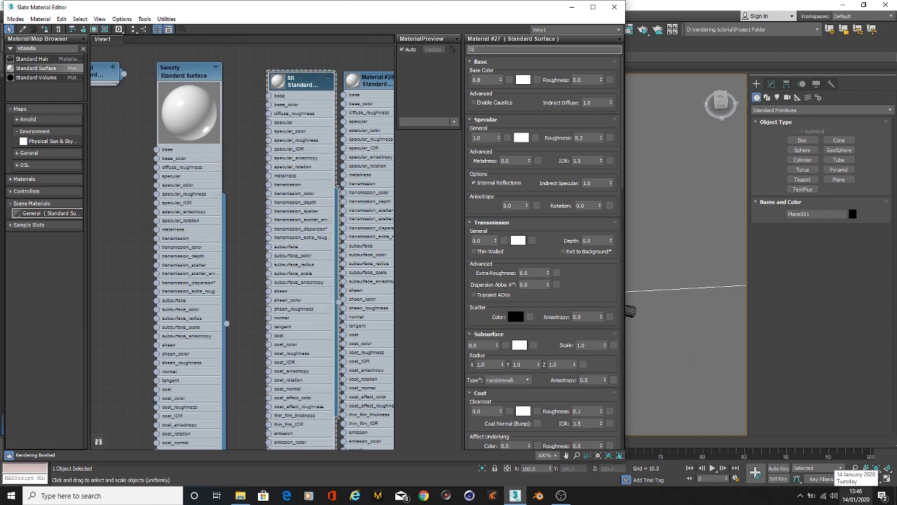
left_click_drag(303, 80, 283, 71)
left_click(377, 84)
left_click(502, 50)
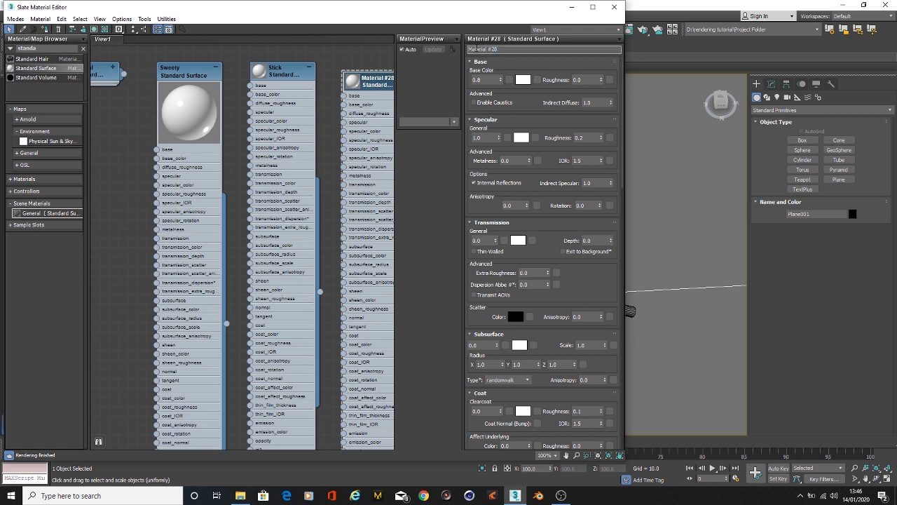
type("G")
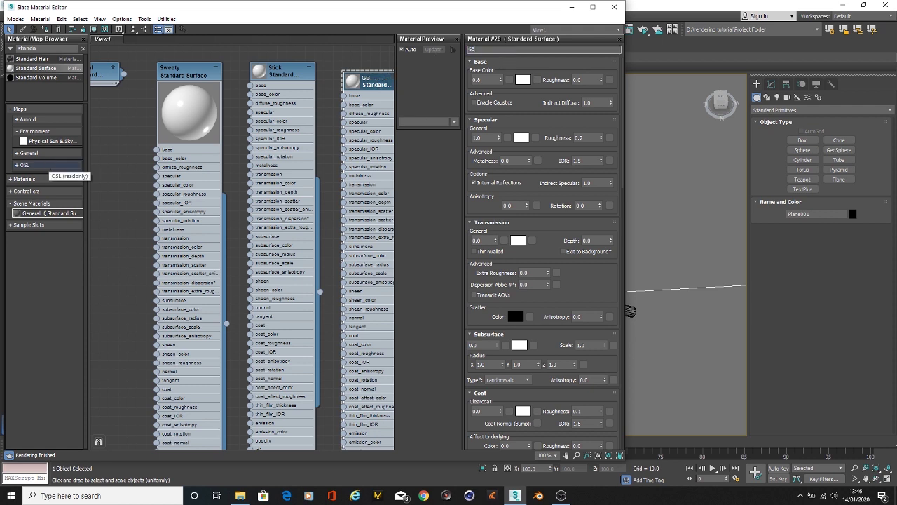
type("round")
Select the stick cylinder and set the Stick material's specular weight to 0.2 and its sheen weight to 1.0
left_click(271, 77)
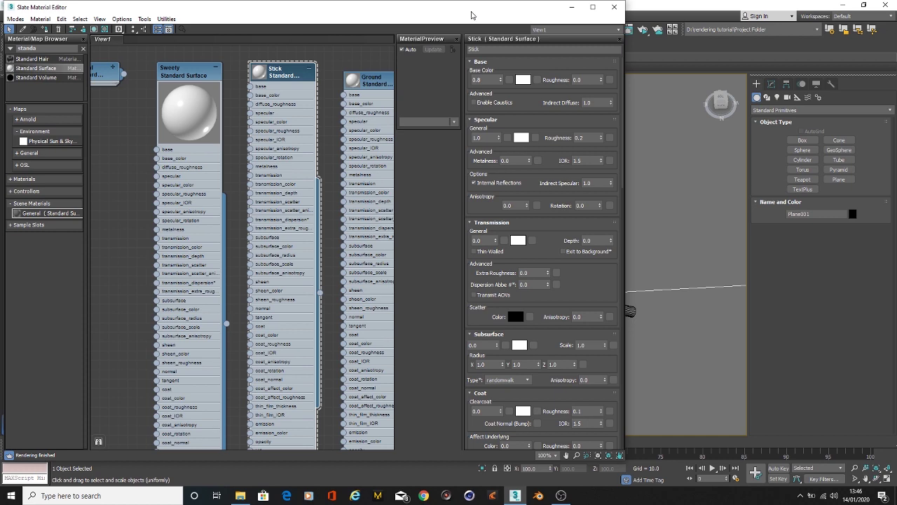
left_click_drag(470, 14, 311, 27)
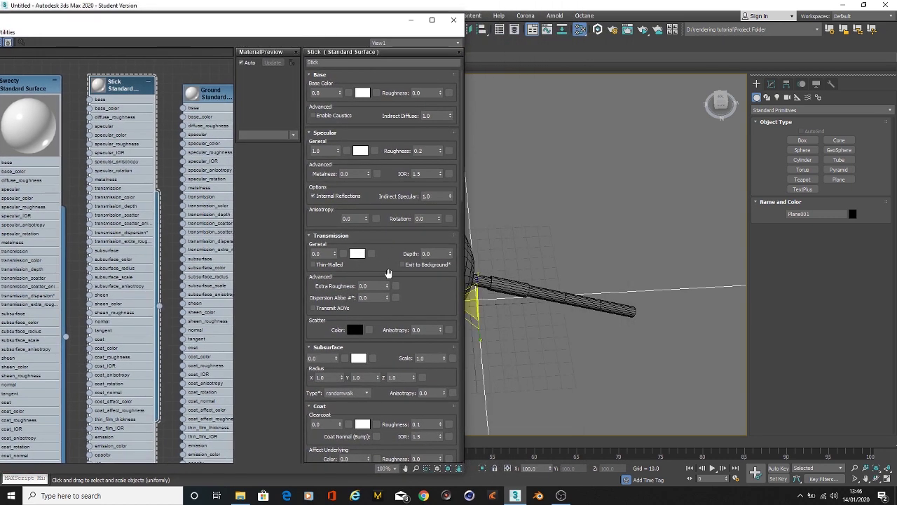
left_click(479, 283)
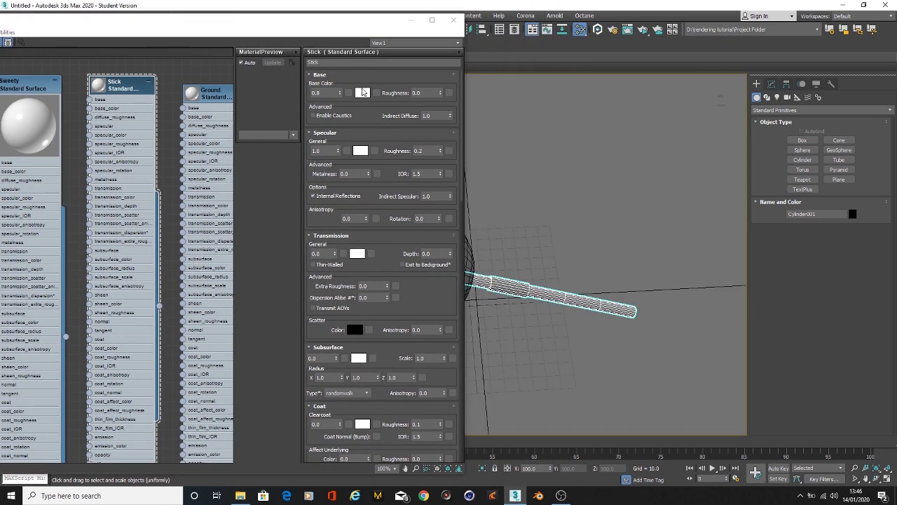
double_click(328, 151)
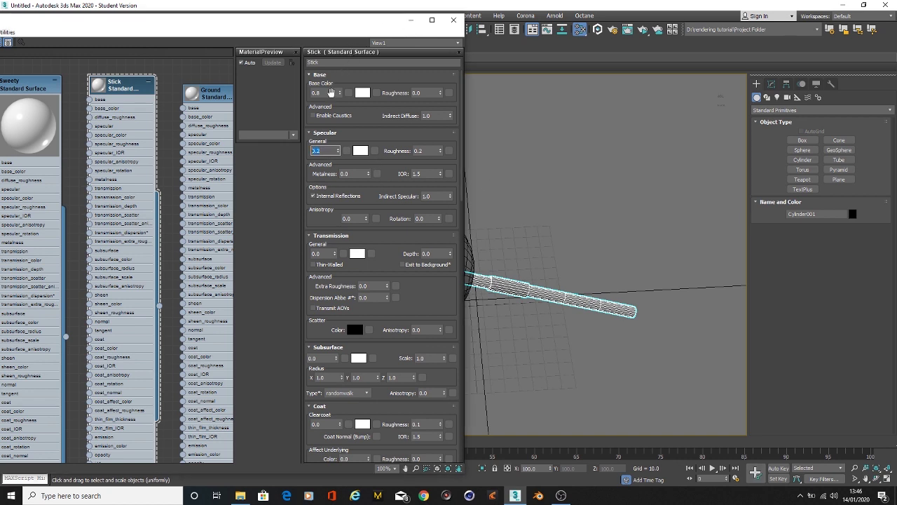
scroll(411, 288, "down", 2)
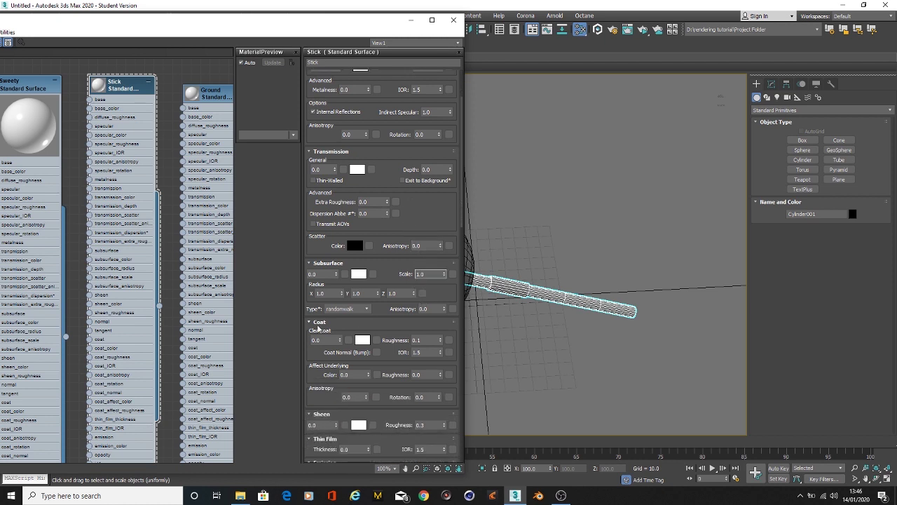
scroll(315, 355, "down", 1)
double_click(321, 382)
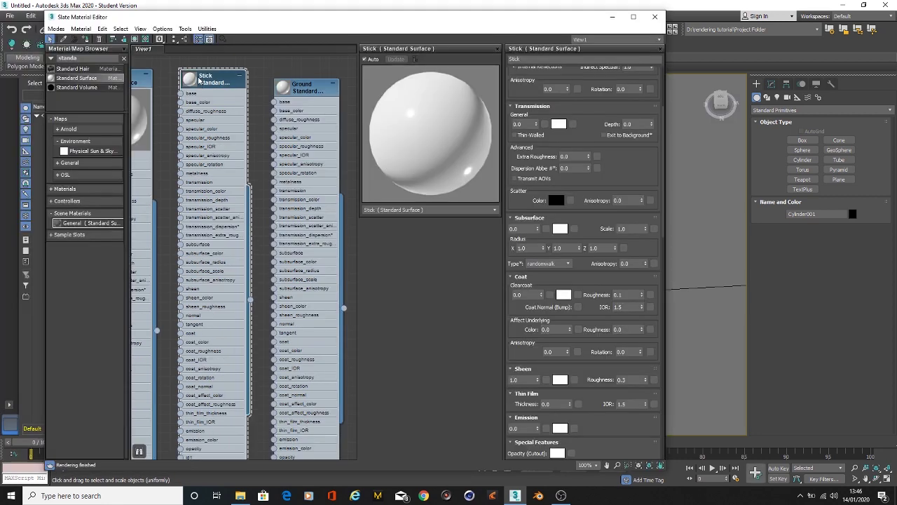
Enlarge the Stick material's node preview and set its specular weight to 0.1
double_click(185, 85)
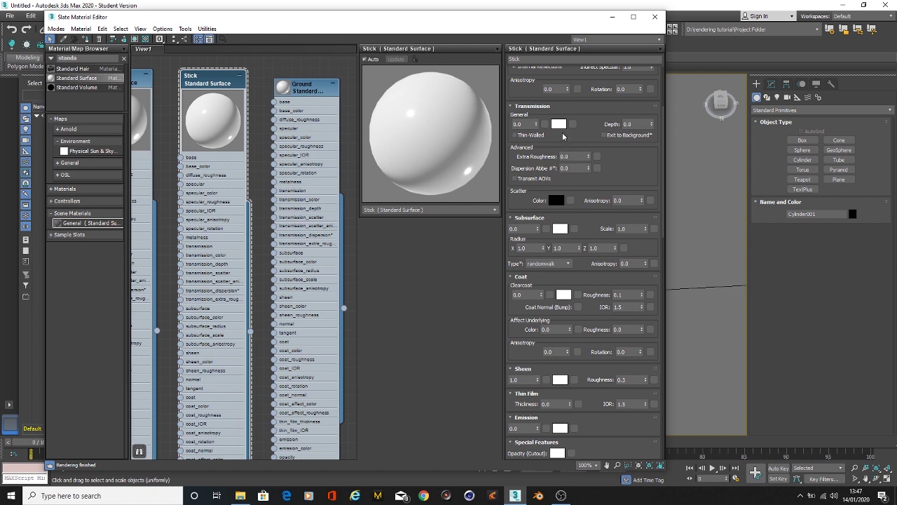
scroll(610, 241, "up", 4)
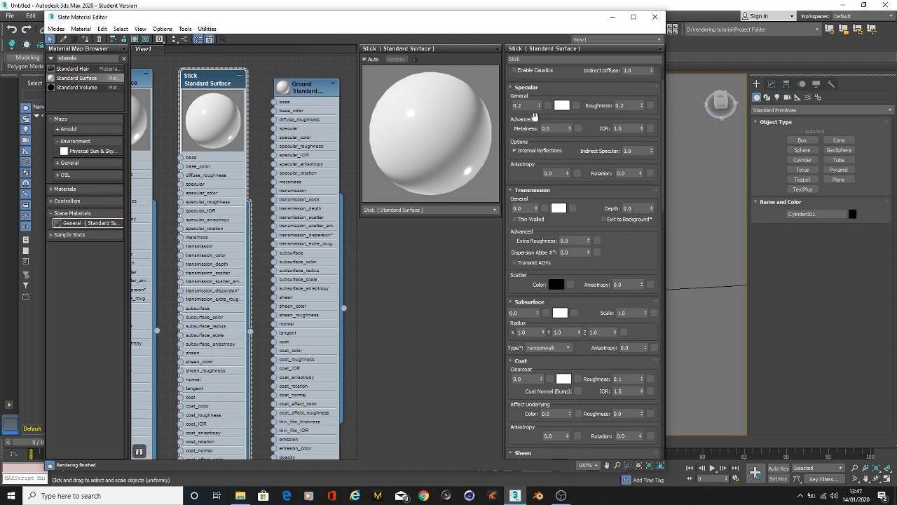
double_click(536, 105)
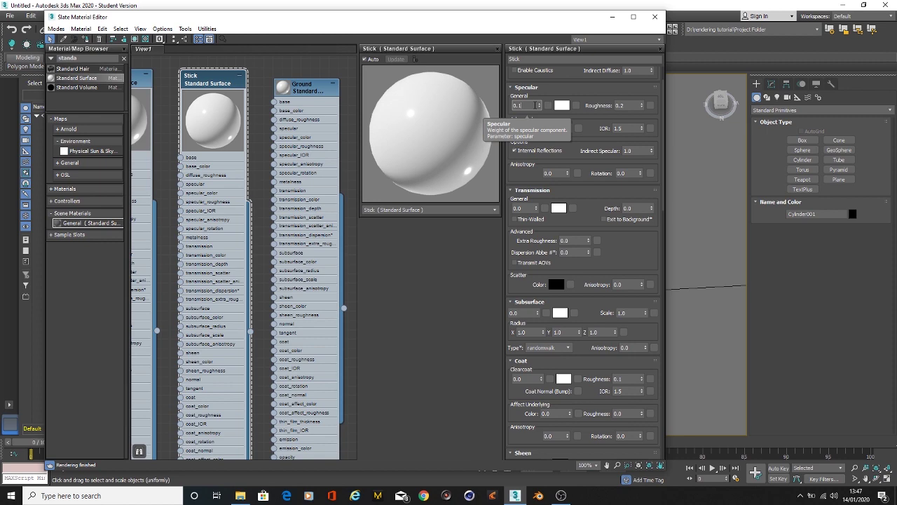
Assign the Stick material to the selected cylinder
left_click_drag(415, 17, 198, 20)
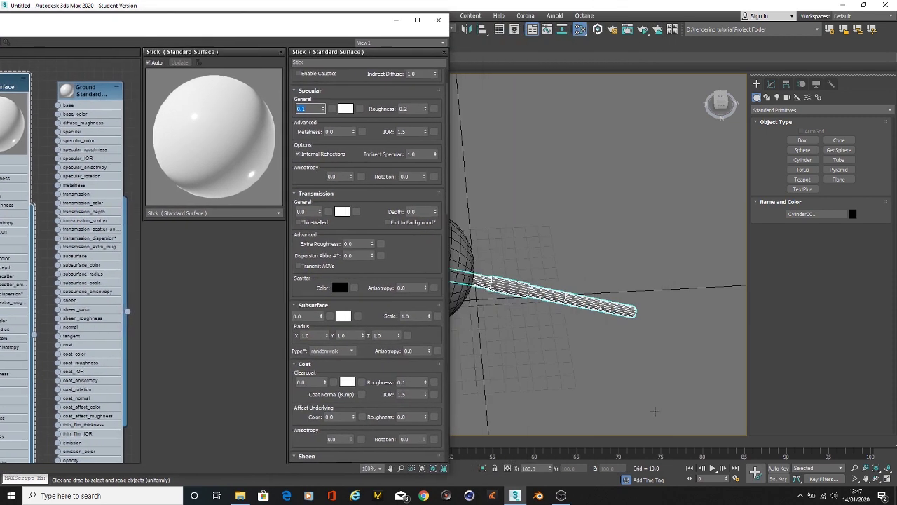
right_click(11, 90)
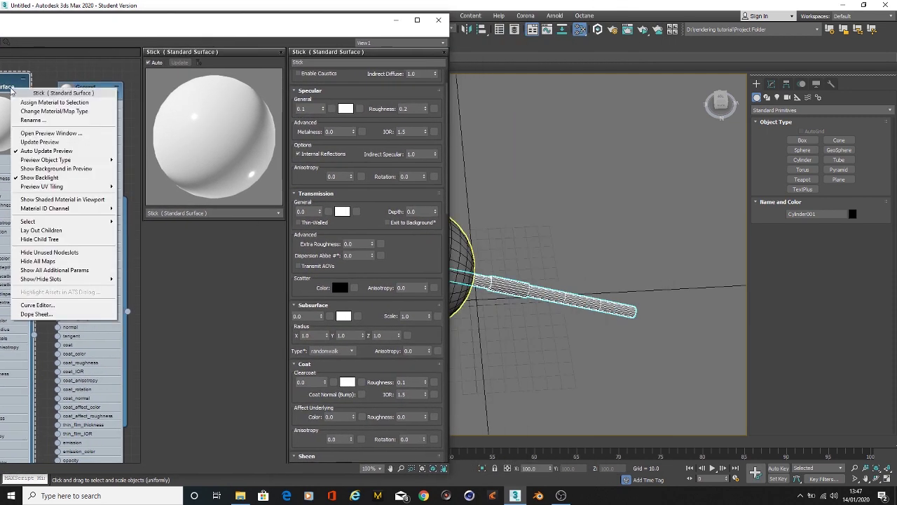
left_click(54, 102)
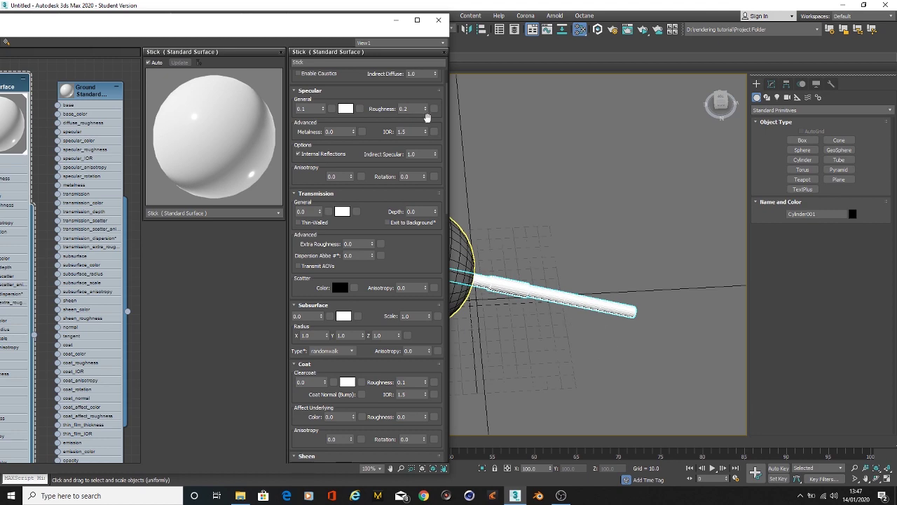
Enlarge the Ground material's node preview and set its specular weight to 0.4
left_click_drag(181, 23, 444, 45)
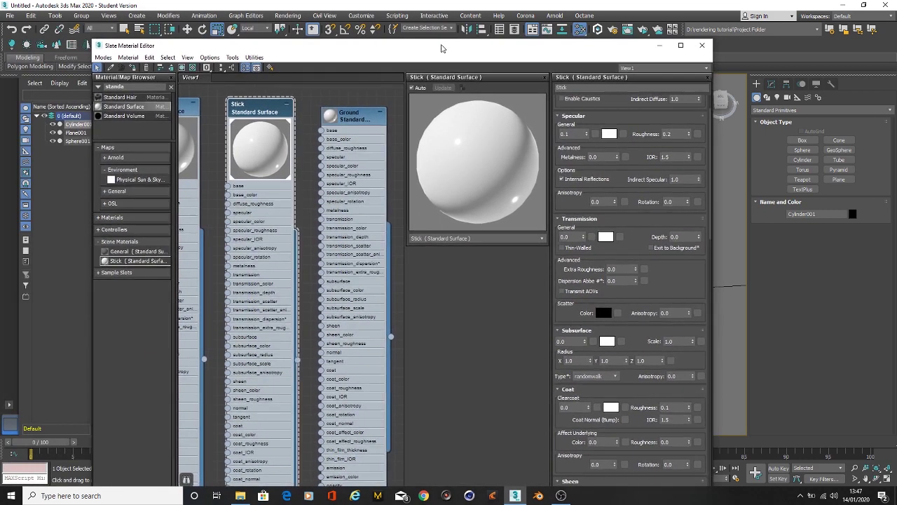
double_click(339, 115)
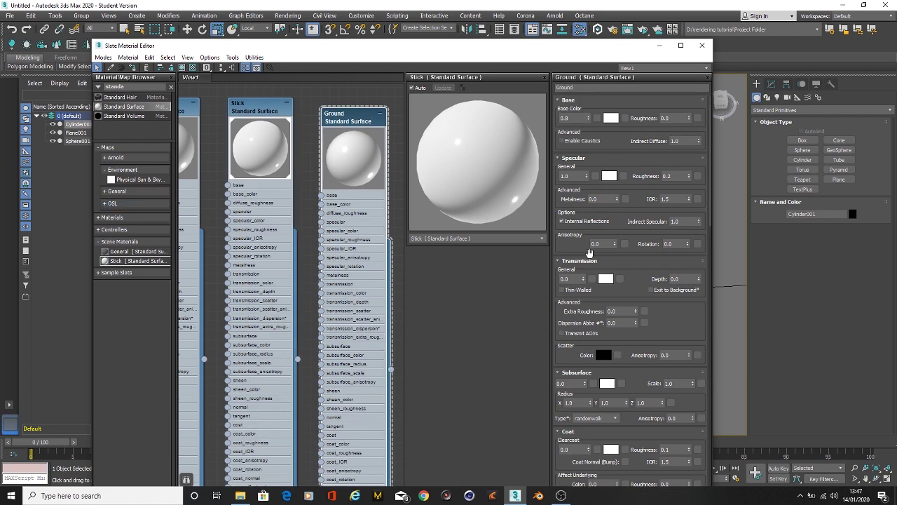
double_click(575, 176)
key("Return")
Change the Ground material's base color to a pale sandy yellow, about RGB 0.961, 0.816, 0.537
left_click(610, 118)
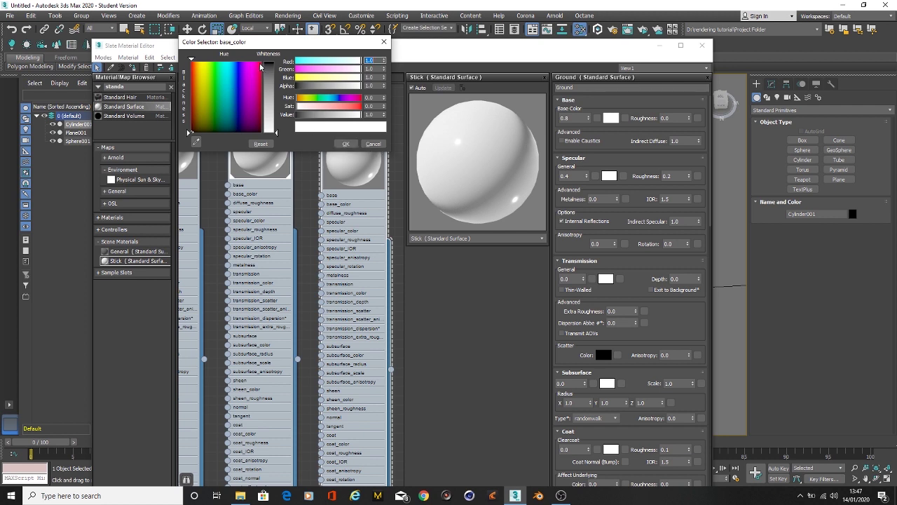
left_click(199, 68)
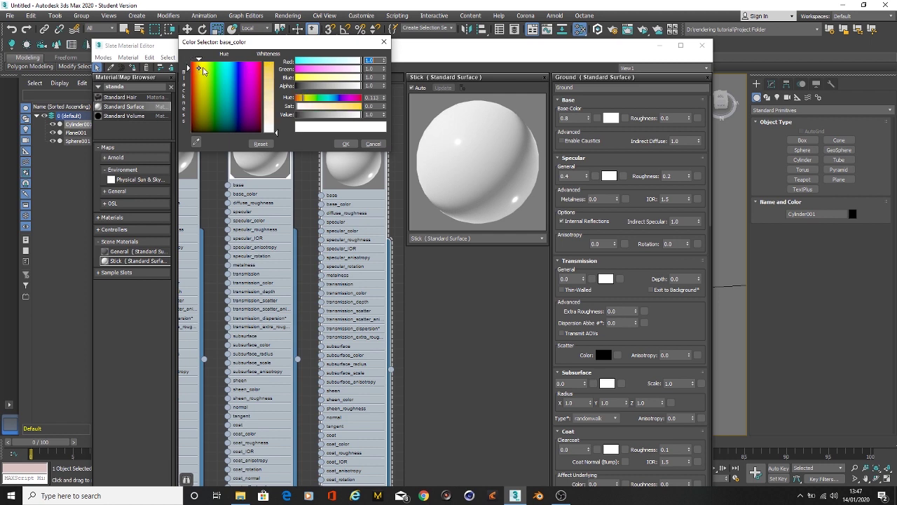
mouse_move(276, 98)
left_mouse_down()
mouse_move(277, 88)
mouse_move(276, 100)
left_mouse_up()
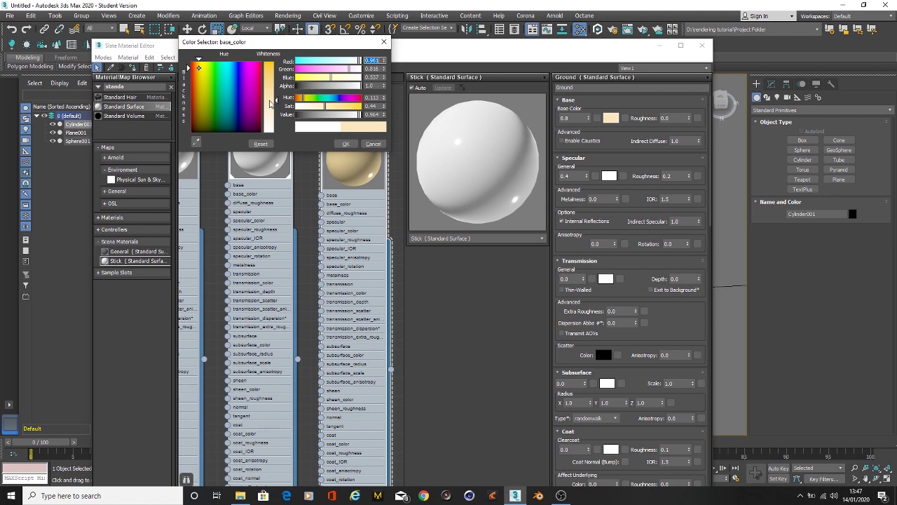
left_click(345, 143)
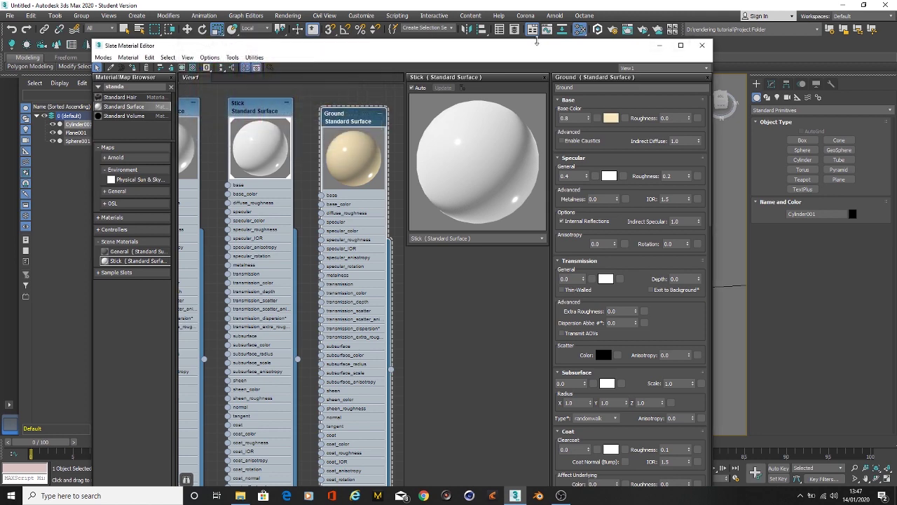
Select the ground plane and assign the Ground material to it
left_click_drag(540, 51, 241, 26)
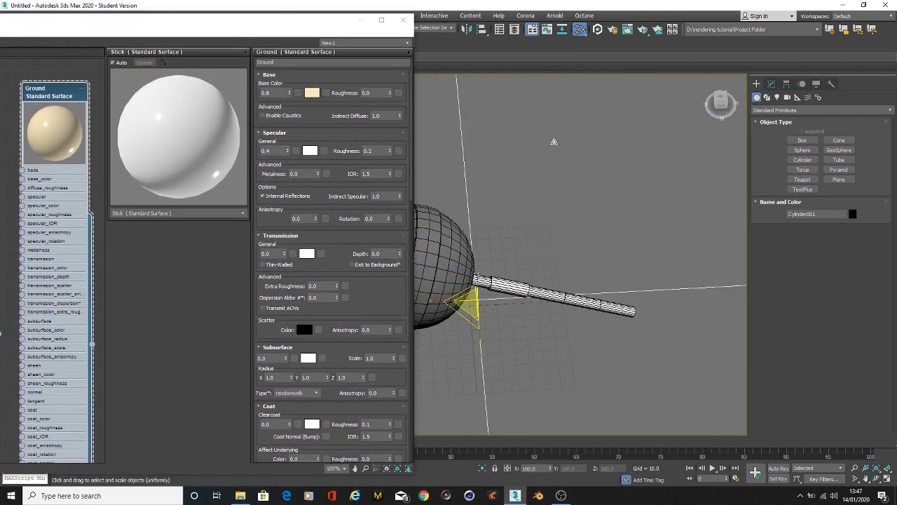
right_click(50, 88)
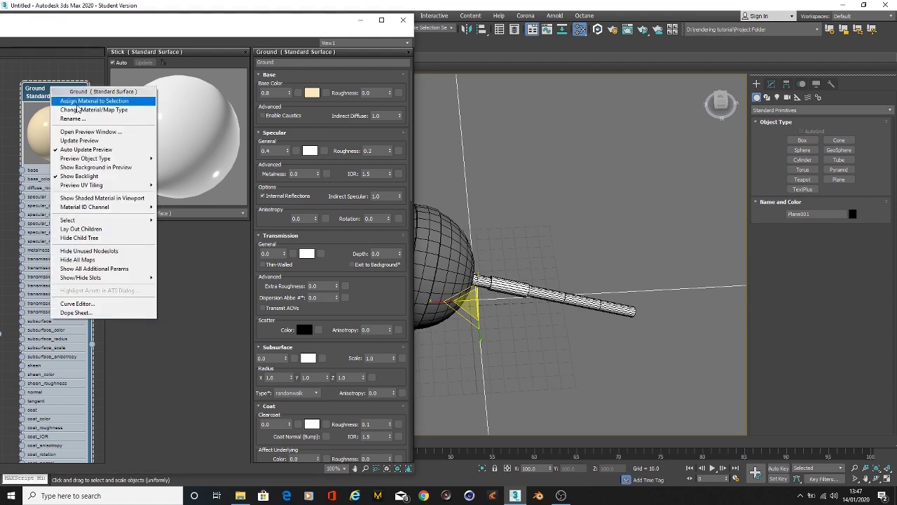
left_click(74, 102)
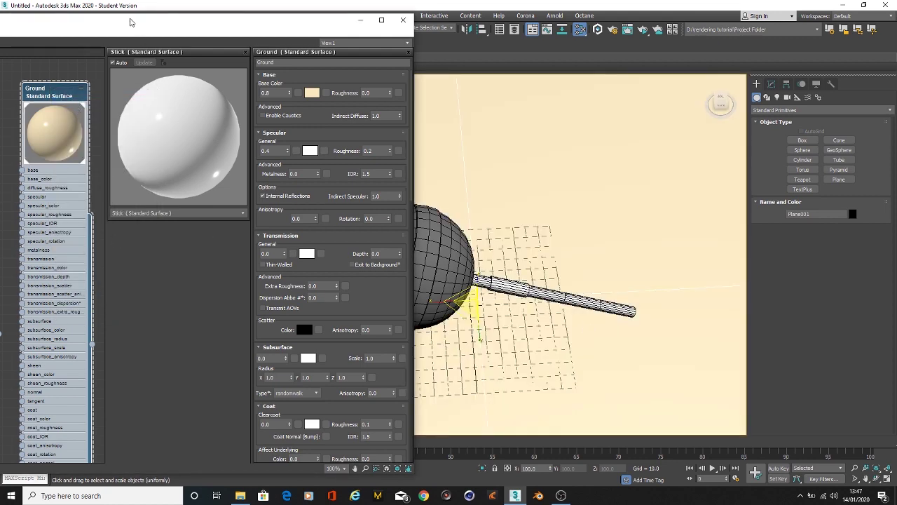
Bring the Sweety material into view, open its parameters and set its base weight to 0
left_click_drag(136, 21, 461, 20)
middle_click_drag(240, 102, 305, 109)
left_click(264, 96)
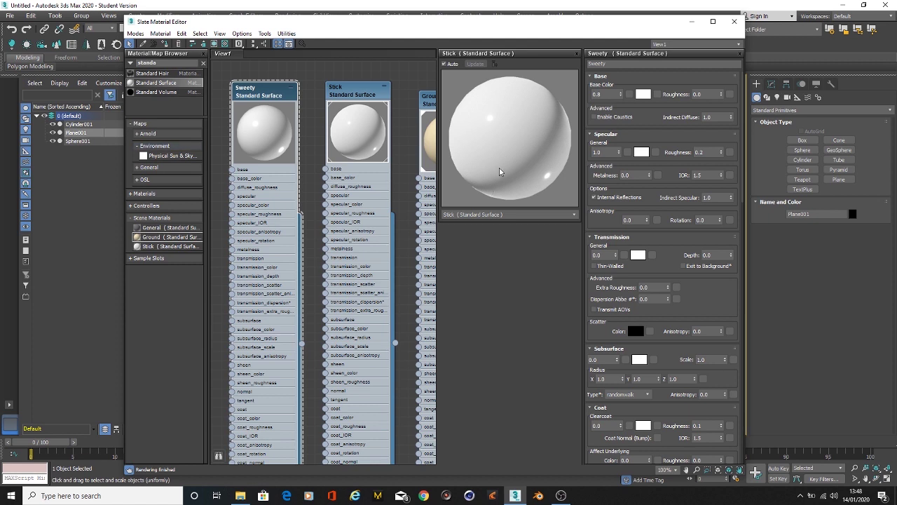
right_click(620, 95)
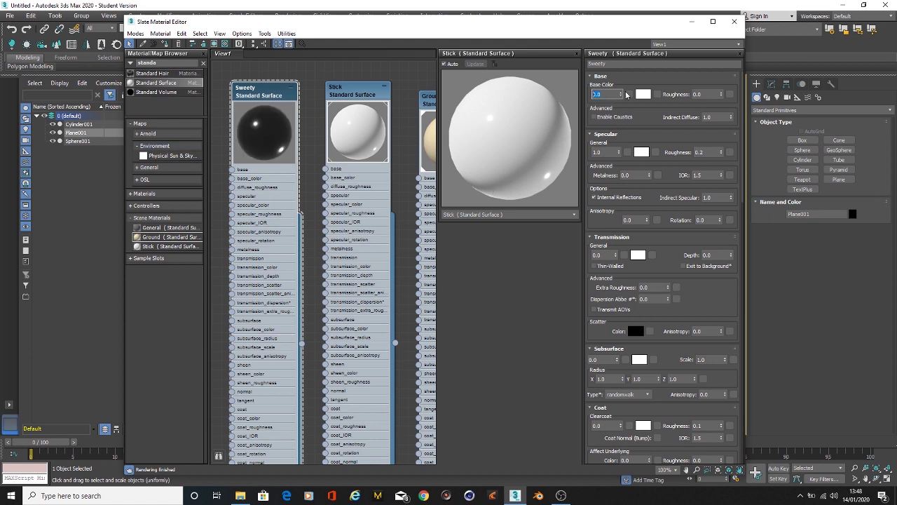
key("Tab")
Change the Sweety material's specular color to a saturated pinkish red
left_click(641, 152)
left_click(252, 70)
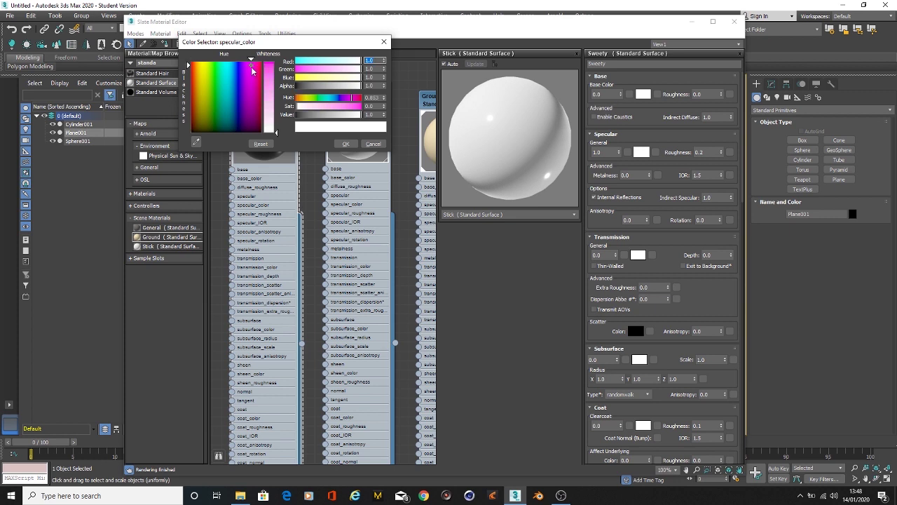
left_click_drag(252, 68, 254, 68)
left_click_drag(275, 131, 260, 61)
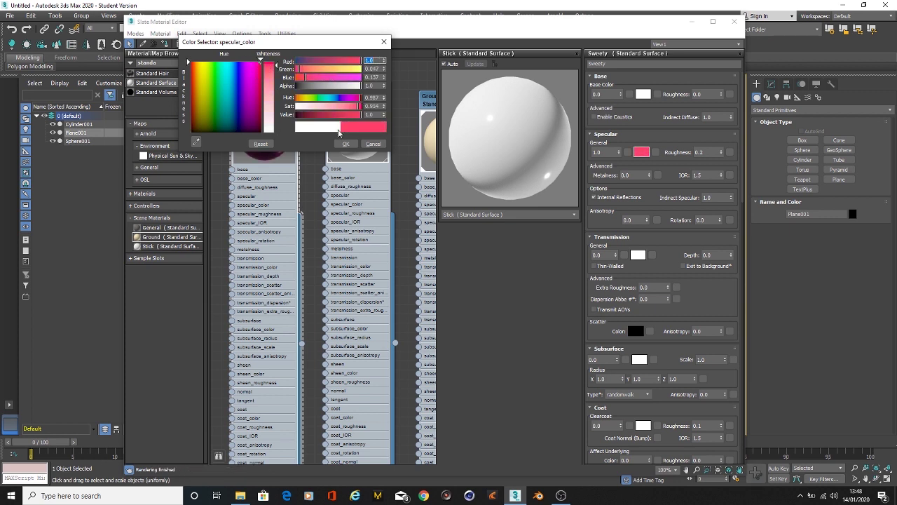
left_click(345, 144)
Set the Sweety material's transmission weight to 1 and its transmission depth to 1
scroll(707, 236, "down", 3)
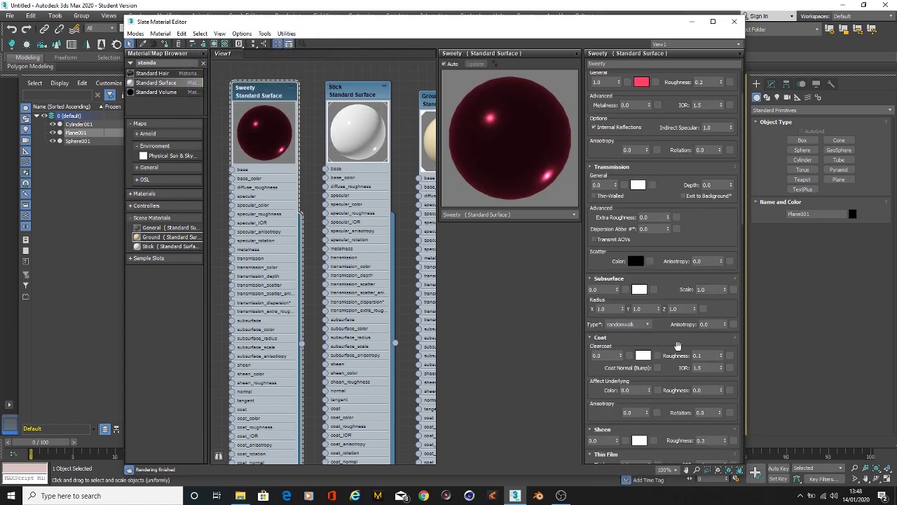
scroll(706, 317, "down", 5)
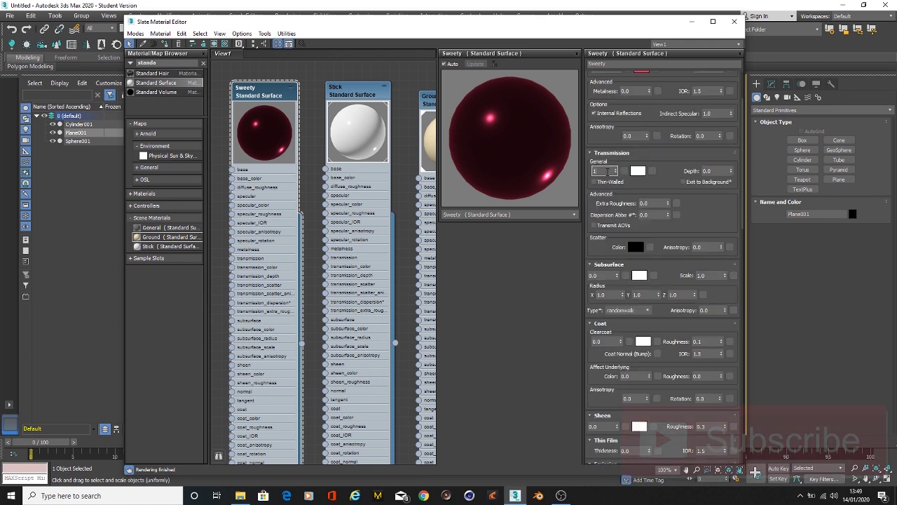
key("Return")
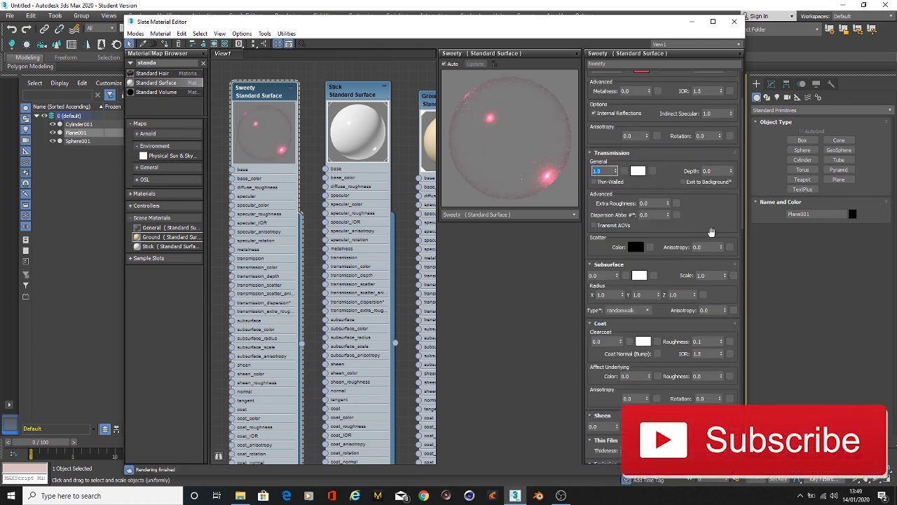
scroll(711, 232, "up", 2)
key("Tab")
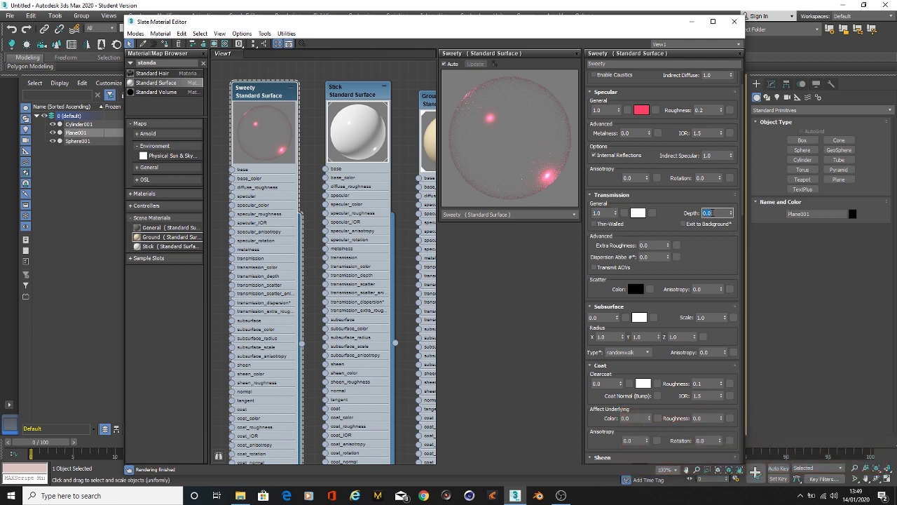
type("1")
key("Return")
left_click(659, 245)
Copy the Sweety material's pinkish-red specular color and reset the specular color to white
right_click(645, 114)
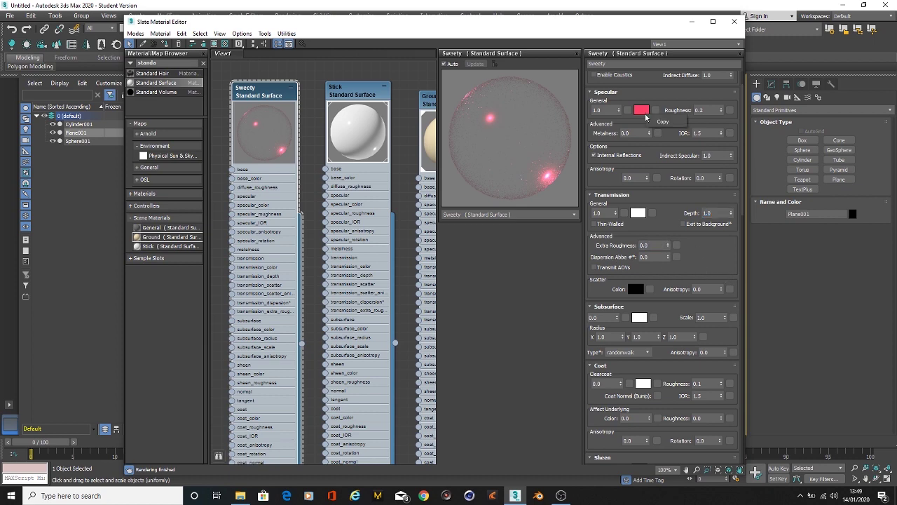
left_click(642, 114)
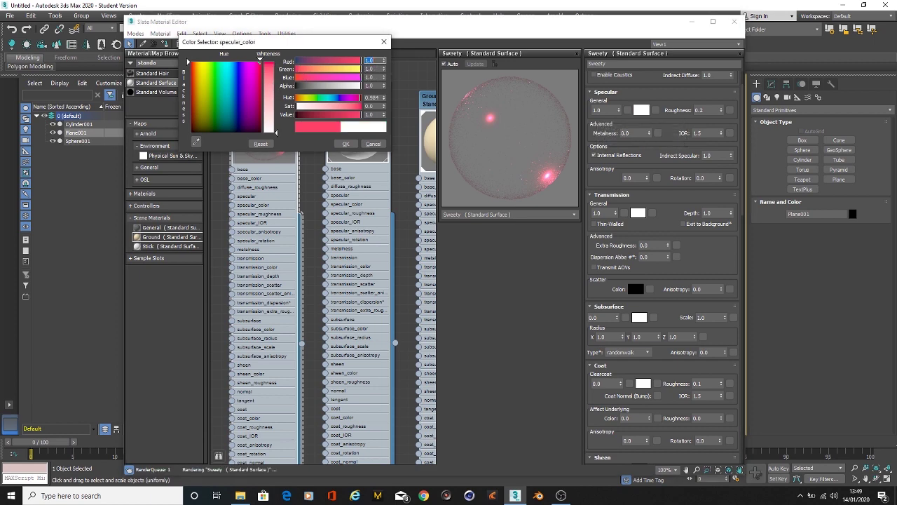
left_click(345, 144)
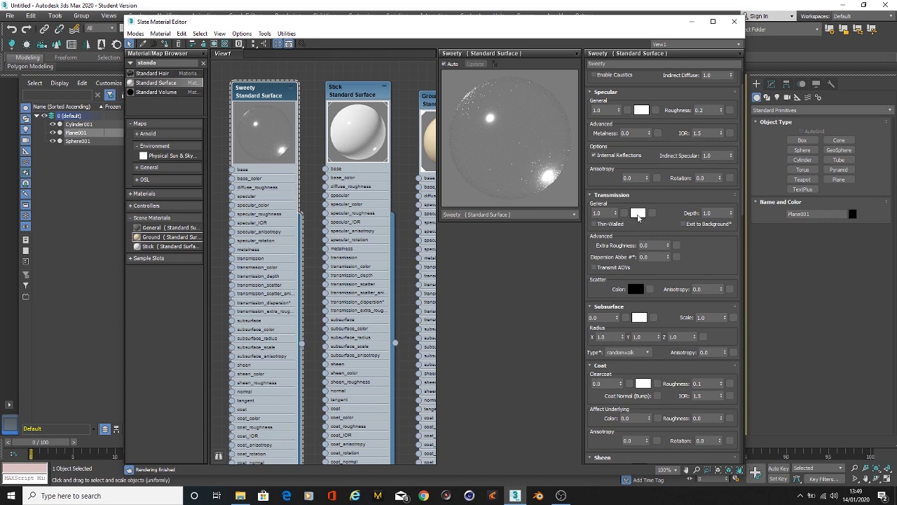
Change the Sweety material's transmission color to a fully saturated red and enable Thin-Walled
left_click(638, 214)
left_click(260, 64)
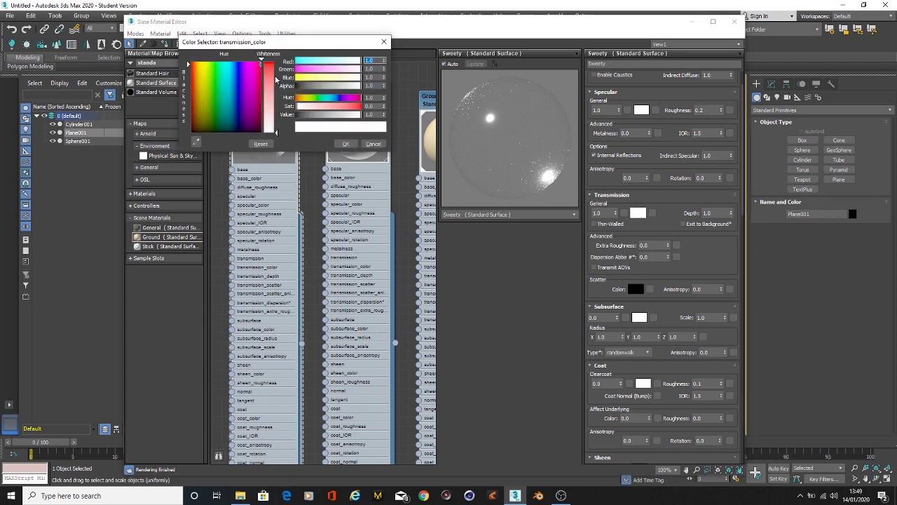
left_click_drag(272, 76, 273, 62)
left_click(345, 144)
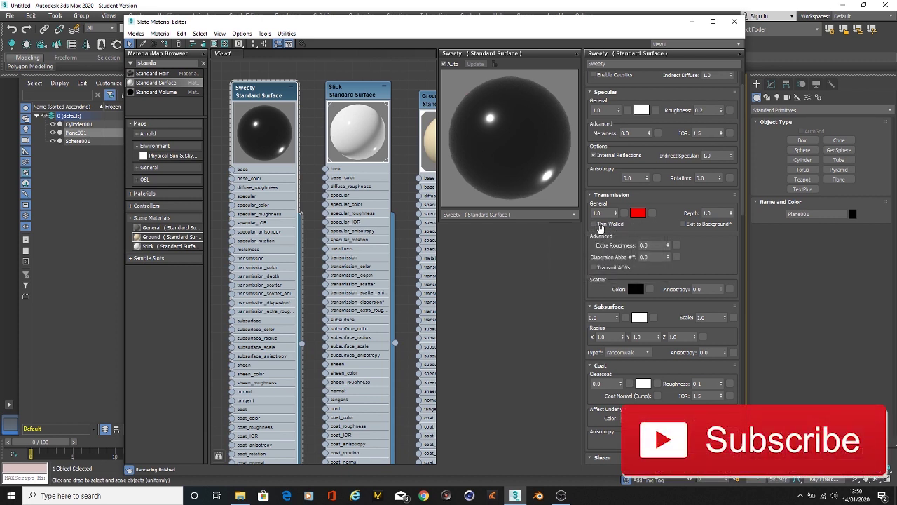
left_click(600, 227)
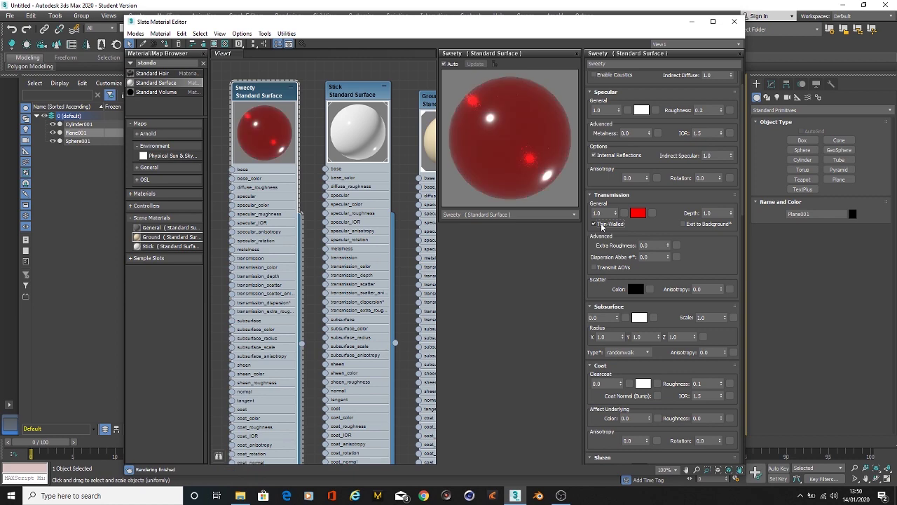
Uncover the viewport beside the material editor, select the sphere and assign the Sweety material to it
left_click_drag(417, 22, 259, 7)
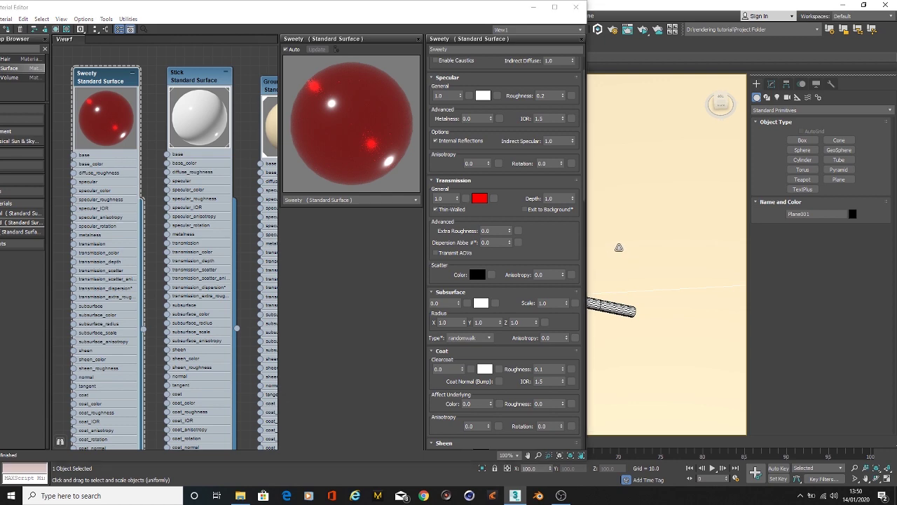
key("w")
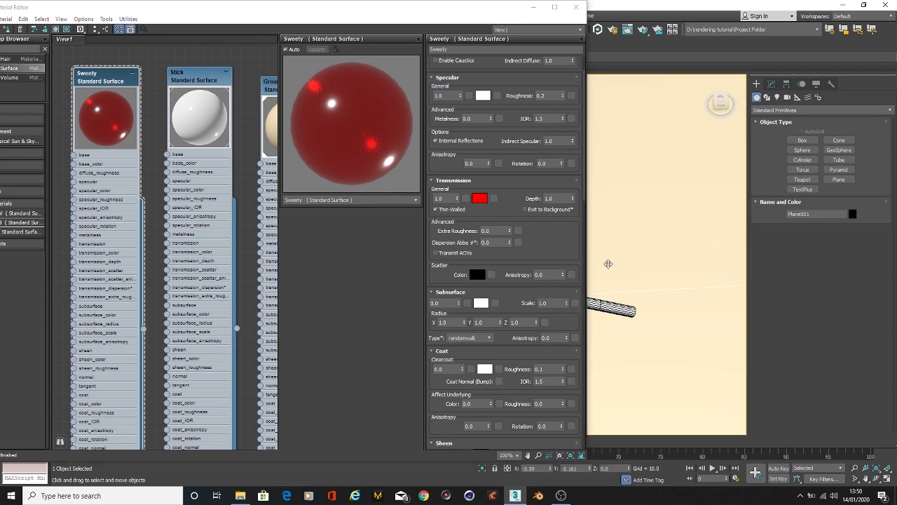
middle_click_drag(609, 264, 753, 246)
left_click(623, 238)
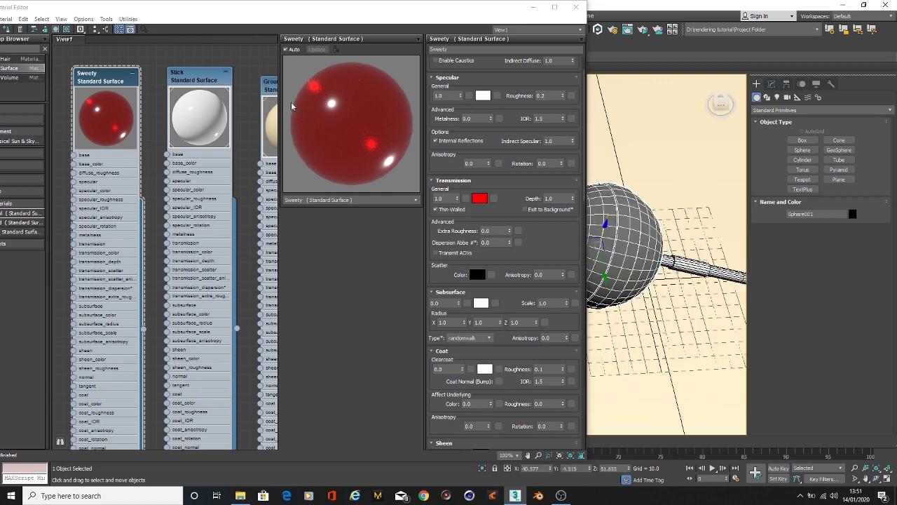
right_click(95, 85)
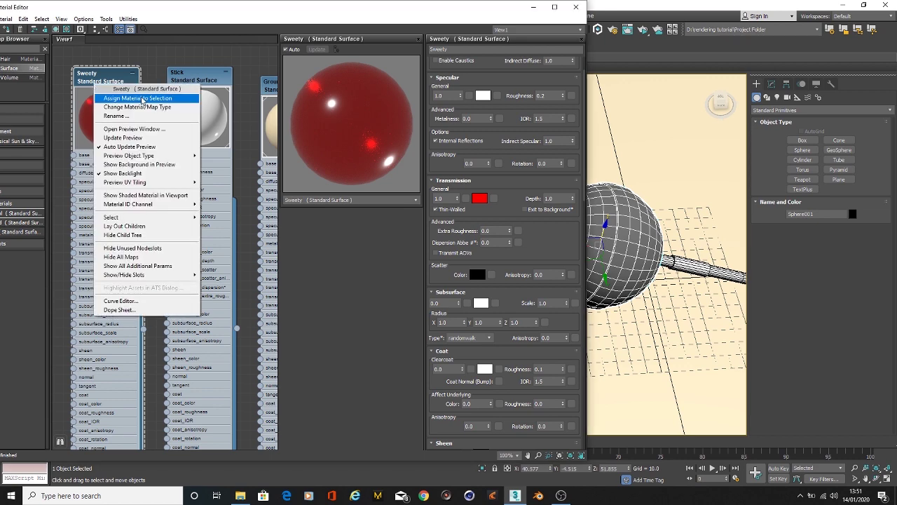
left_click(143, 98)
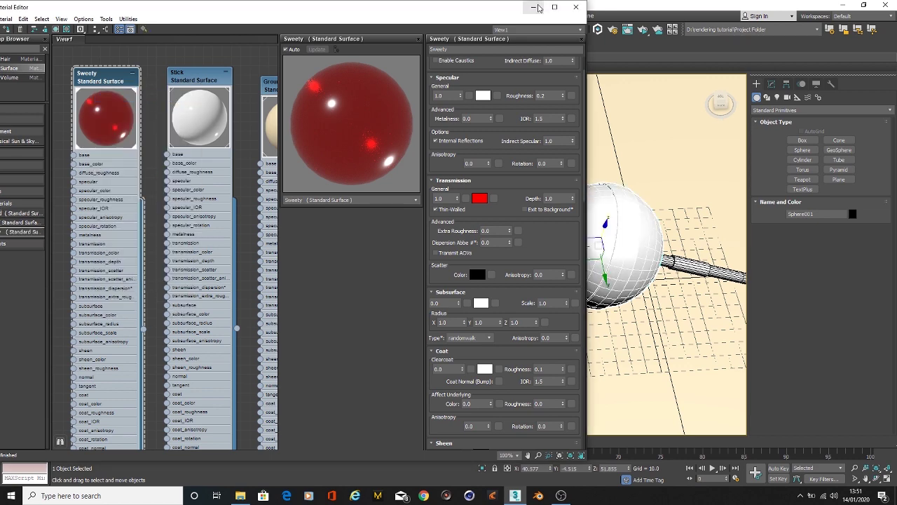
Run an ActiveShade render and maximize it to inspect the Sweety material on the sphere, then minimize the render window
left_click(644, 30)
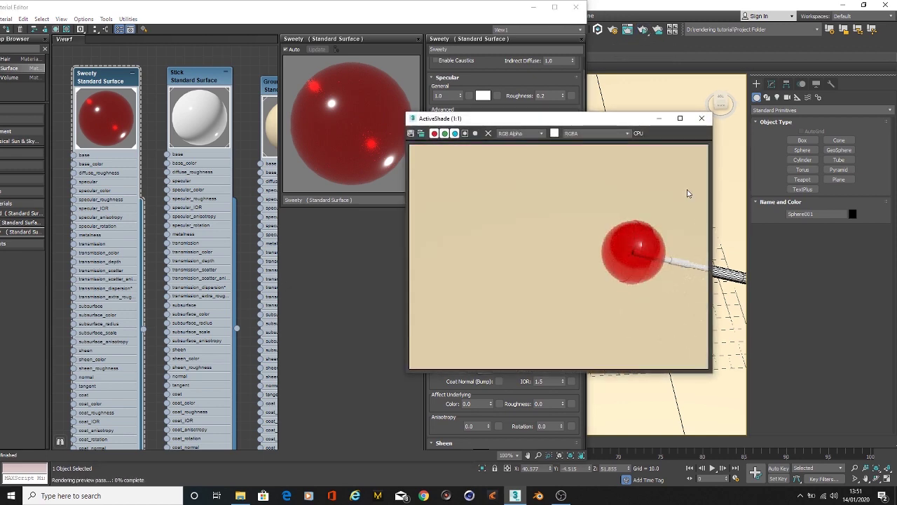
left_click(680, 118)
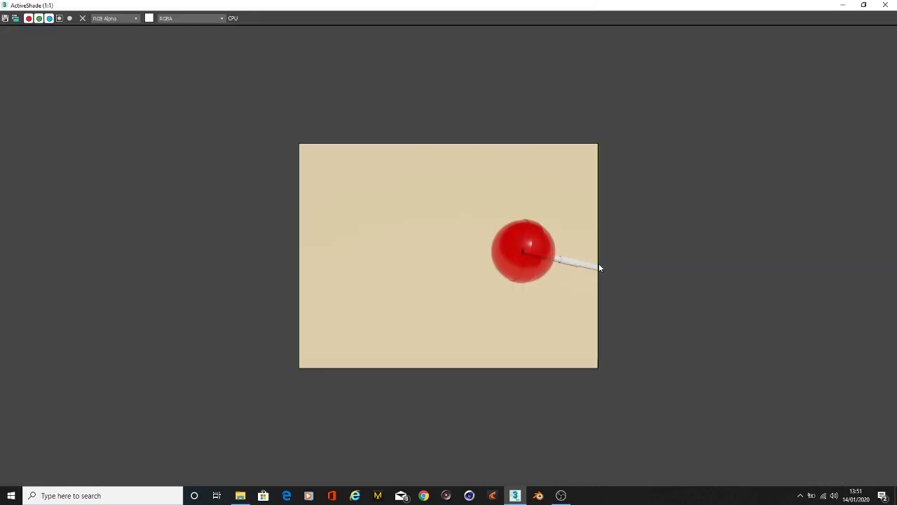
left_click(843, 6)
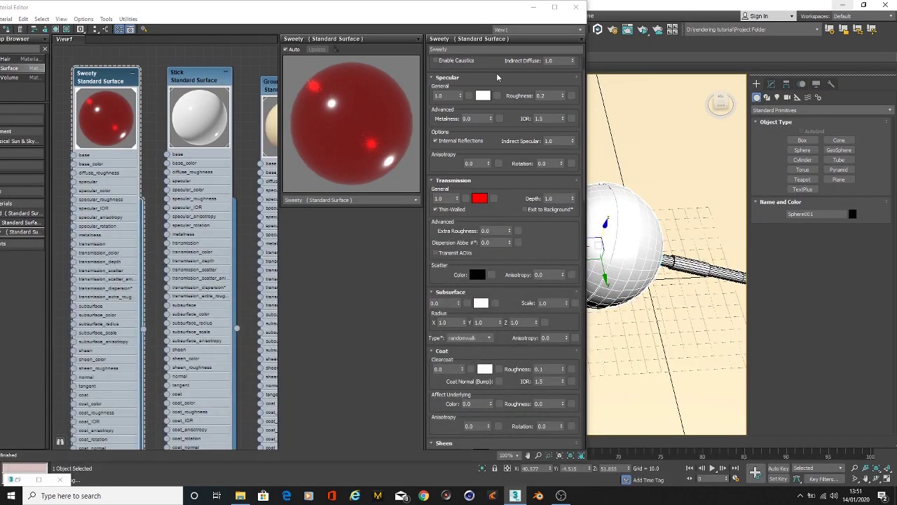
Set the Sweety material's subsurface weight to 1
scroll(509, 220, "down", 2)
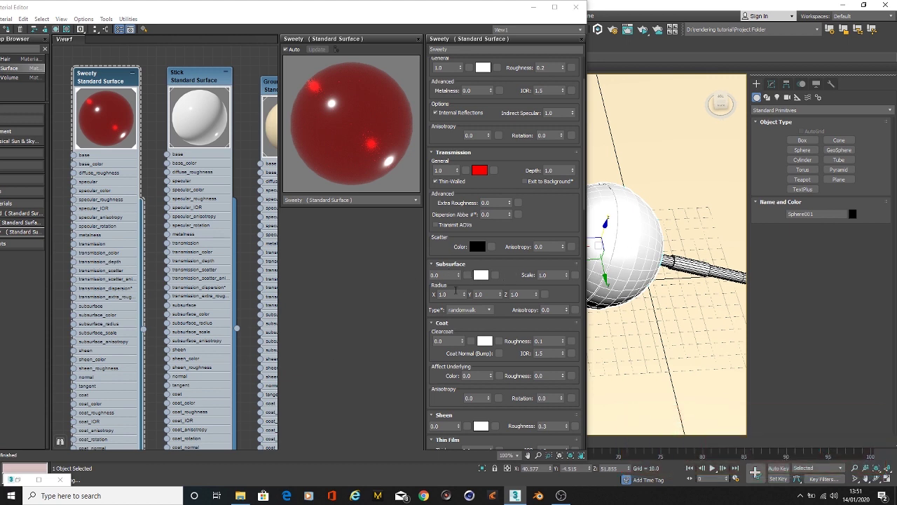
left_click(449, 277)
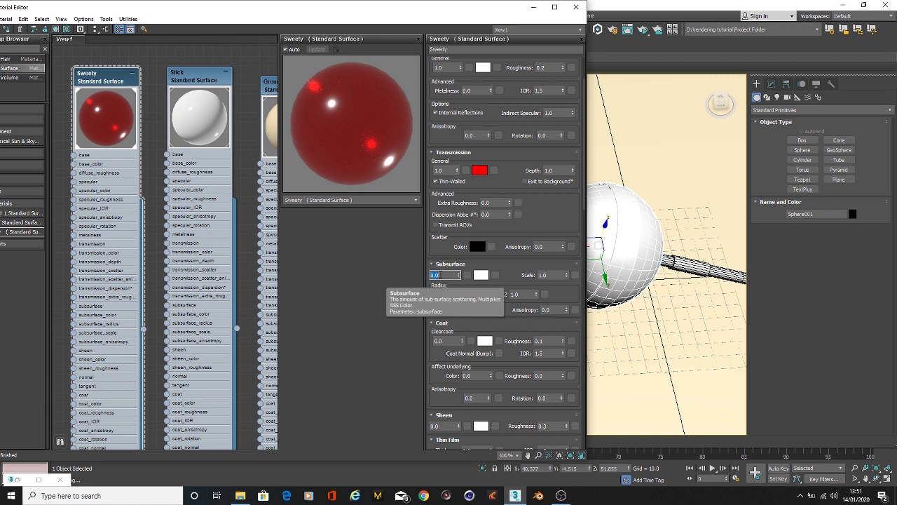
type("1")
key("Return")
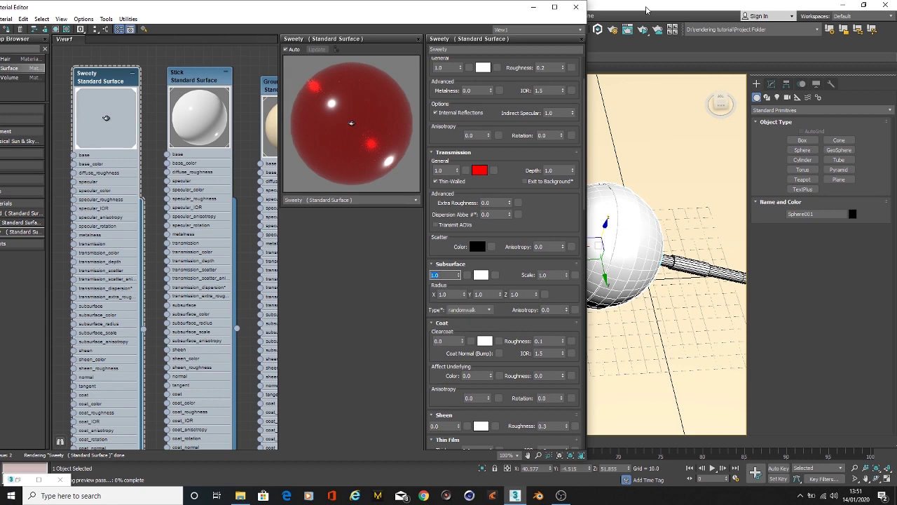
Render the lollipop again in ActiveShade, examine the sphere and stick enlarged, and close the render window
left_click(643, 30)
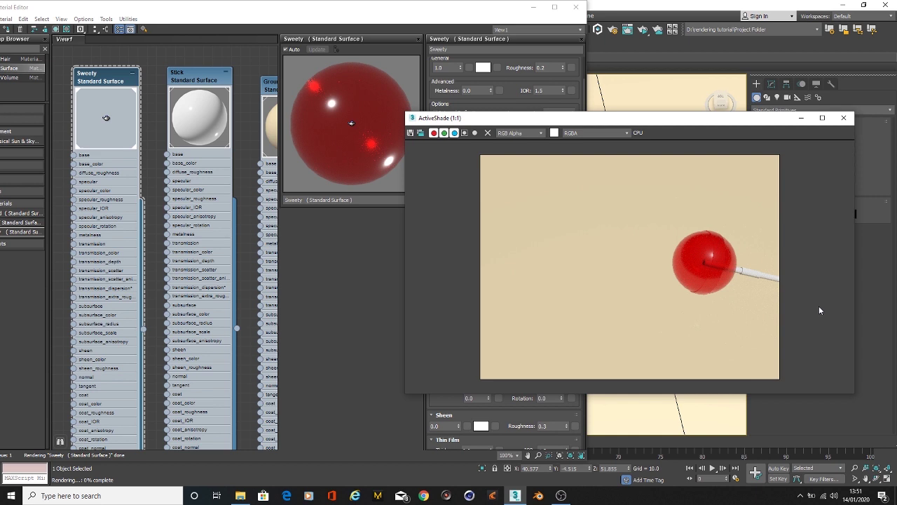
left_click(822, 118)
scroll(499, 234, "up", 1)
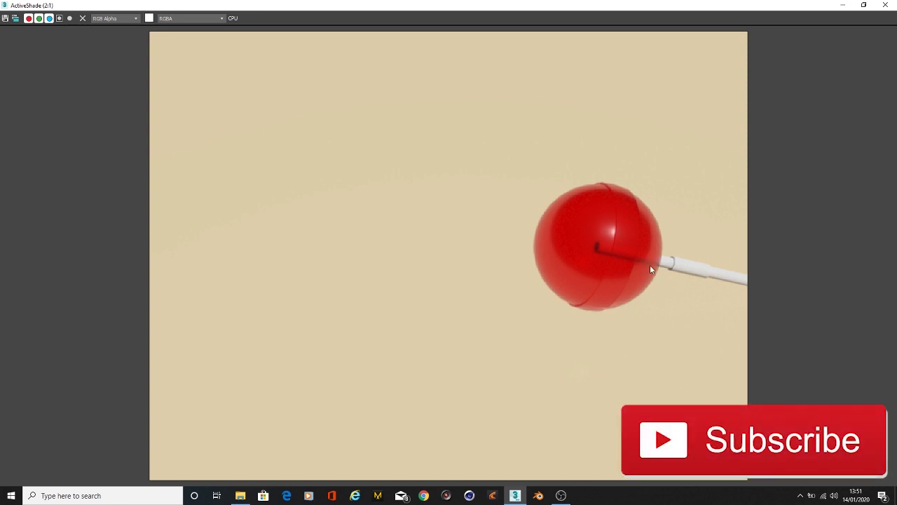
scroll(651, 266, "down", 1)
left_click(863, 5)
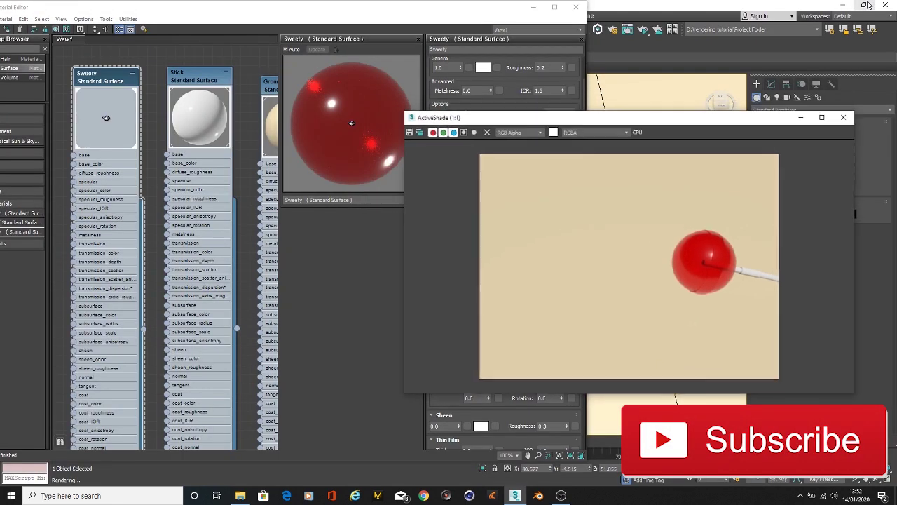
left_click(843, 117)
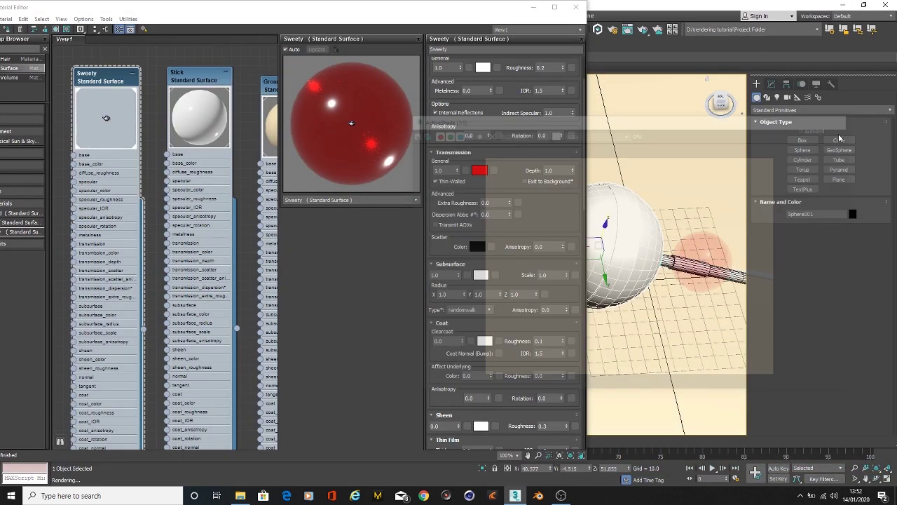
Minimize the untitled scene's window and bring up the sweety.max scene with its ActiveShade render
scroll(676, 315, "down", 5)
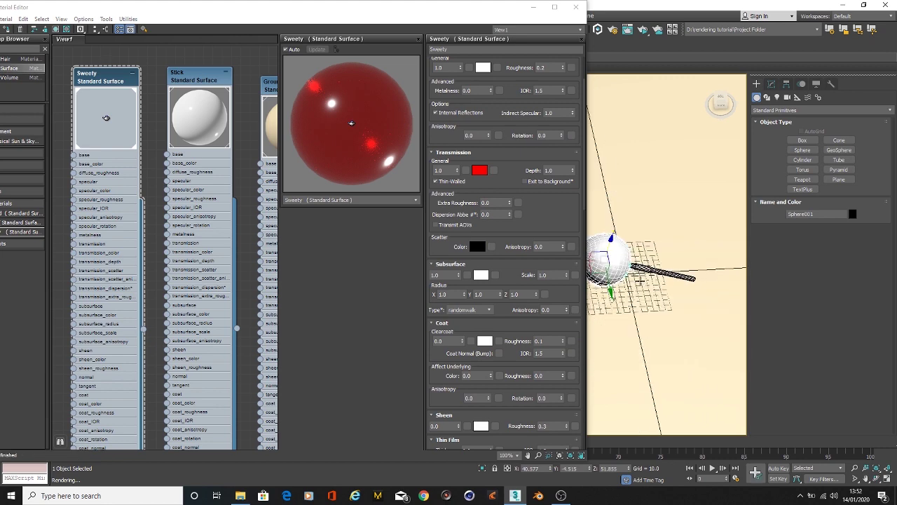
mouse_move(655, 295)
middle_mouse_down("alt")
mouse_move(686, 296)
mouse_move(645, 276)
mouse_move(652, 285)
middle_mouse_up("alt")
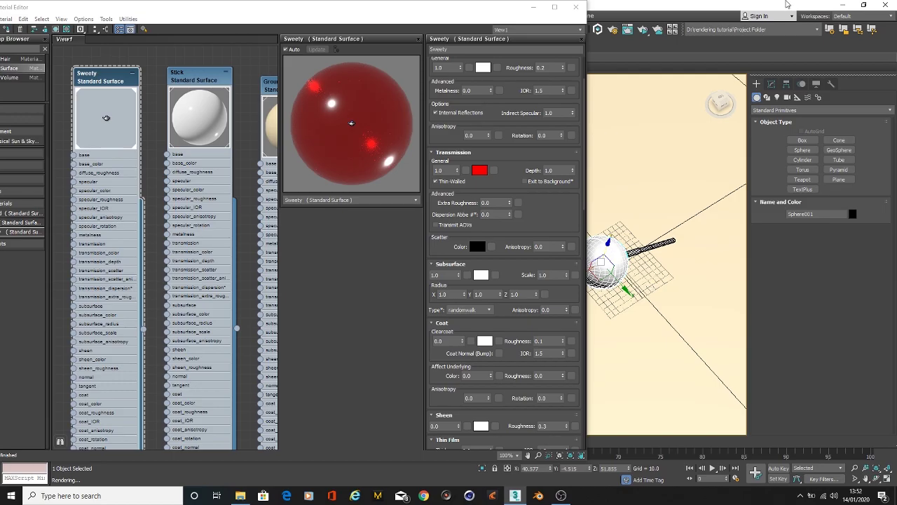
left_click(841, 5)
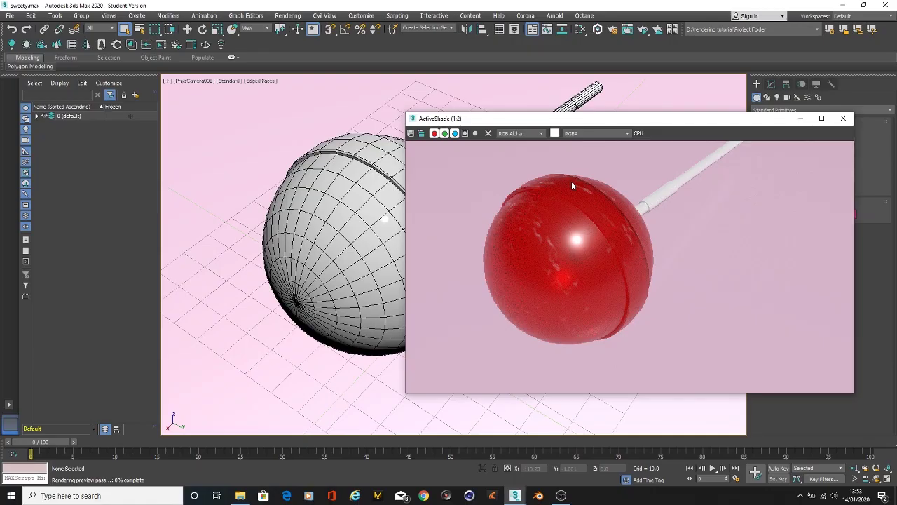